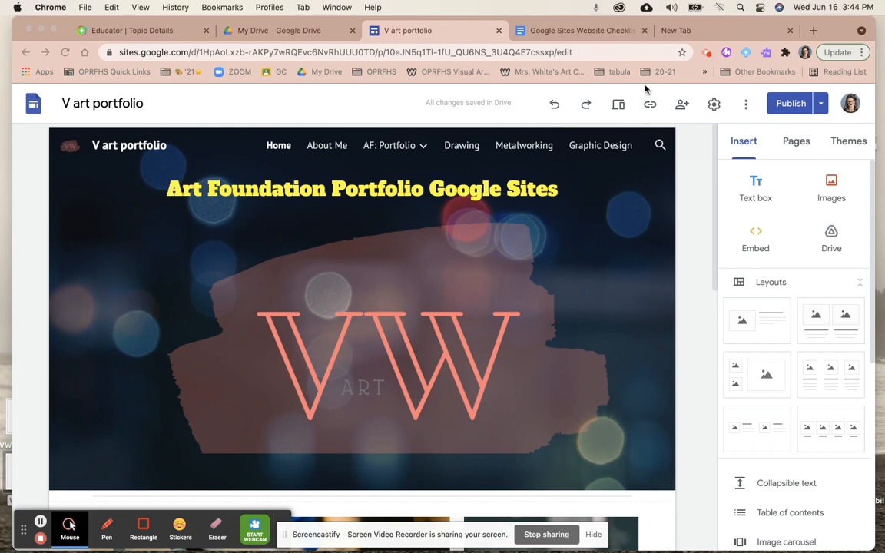
Open Google Sites from the Google apps launcher in the empty browser tab.
{"action": "left_click", "coordinate": [677, 31]}
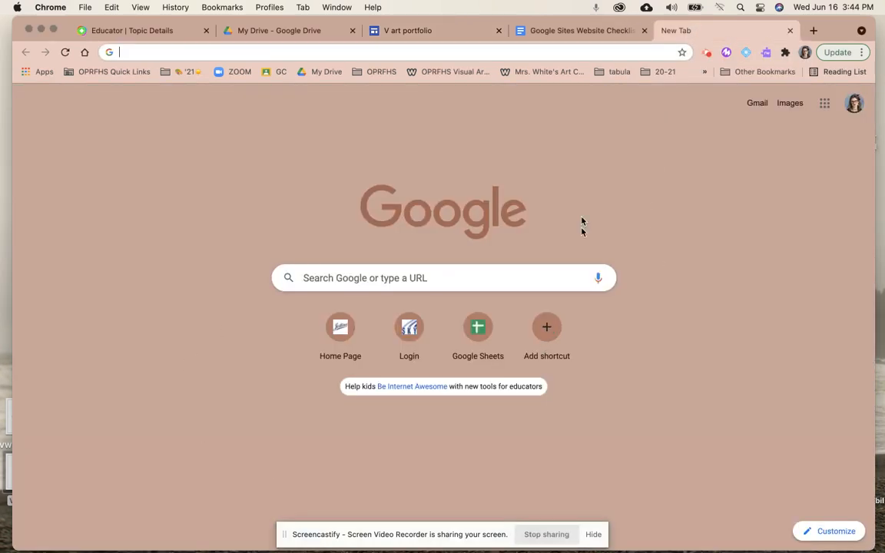
{"action": "left_click", "coordinate": [822, 108]}
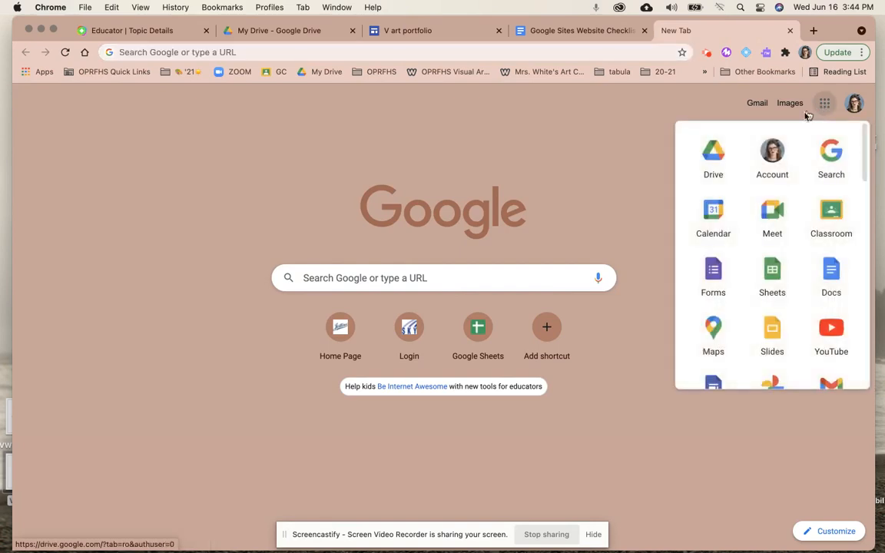
{"action": "scroll", "coordinate": [757, 241], "scroll_direction": "down", "scroll_amount": 3}
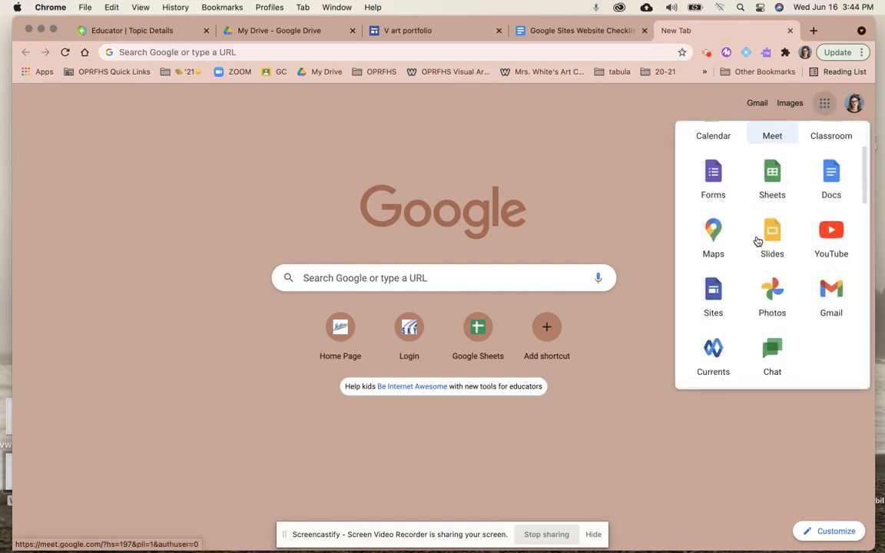
{"action": "left_click", "coordinate": [713, 298]}
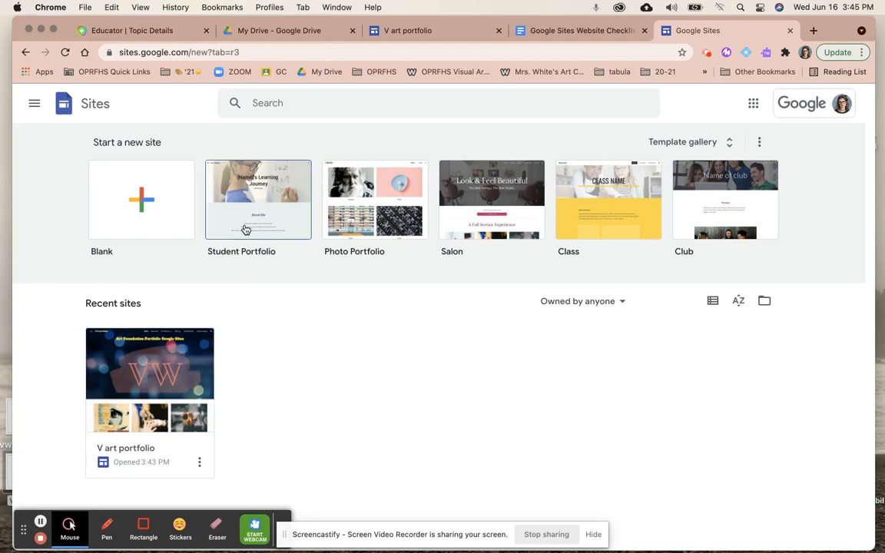
Browse the full template gallery and create a new site from the Team template in the Work category.
{"action": "left_click", "coordinate": [686, 145]}
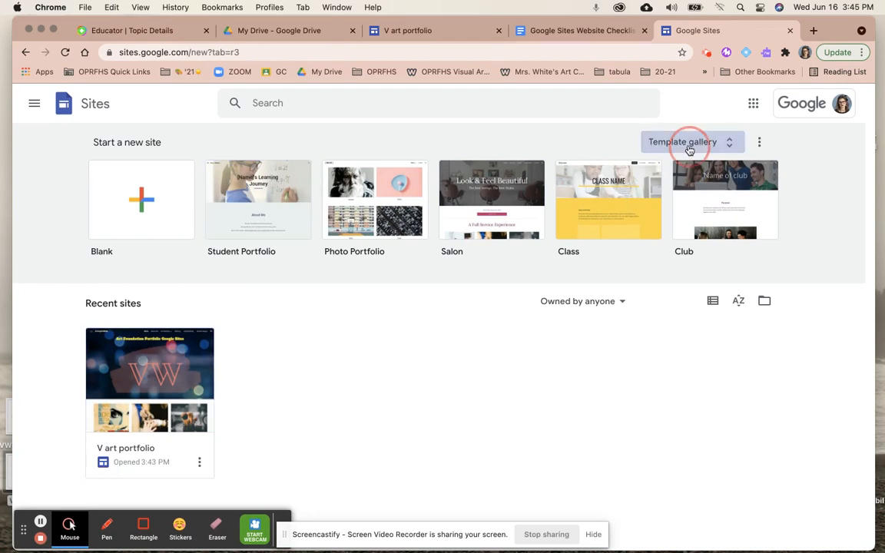
{"action": "scroll", "coordinate": [488, 339], "scroll_direction": "down", "scroll_amount": 5}
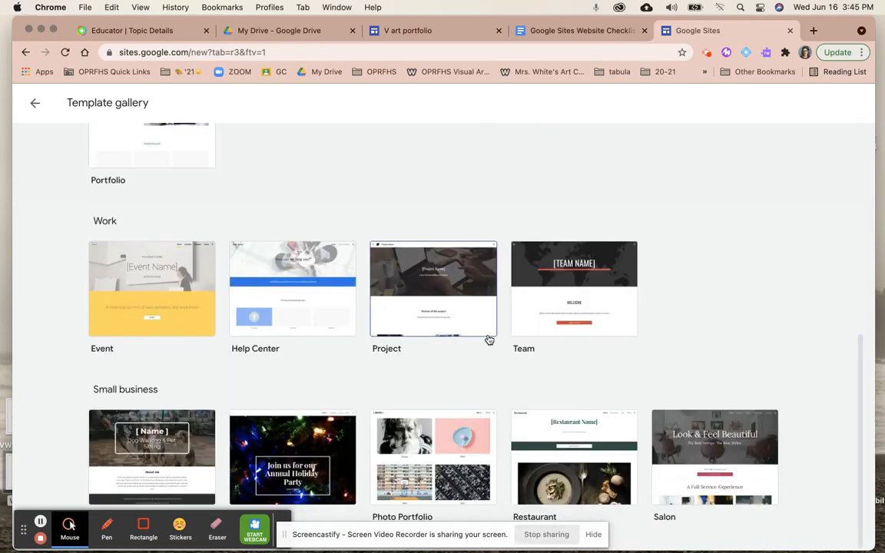
{"action": "scroll", "coordinate": [600, 329], "scroll_direction": "up", "scroll_amount": 5}
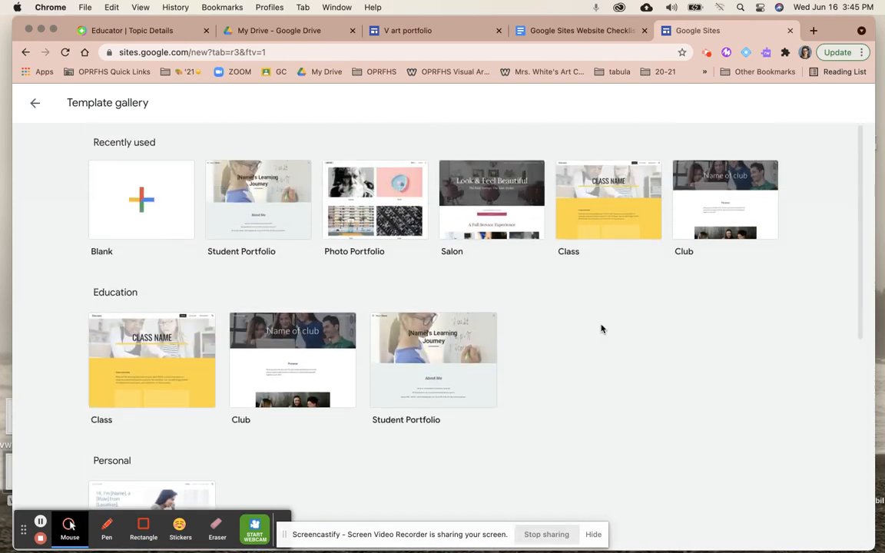
{"action": "scroll", "coordinate": [458, 266], "scroll_direction": "down", "scroll_amount": 5}
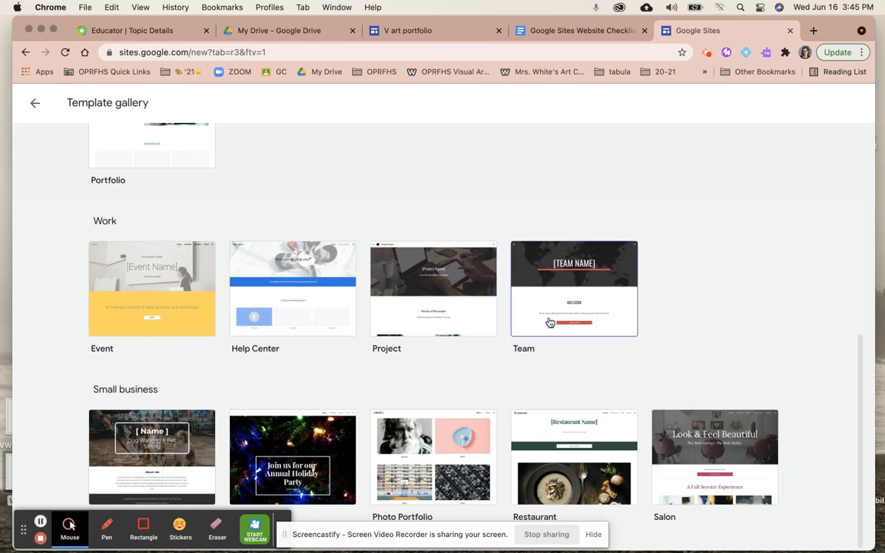
{"action": "scroll", "coordinate": [333, 326], "scroll_direction": "up", "scroll_amount": 1}
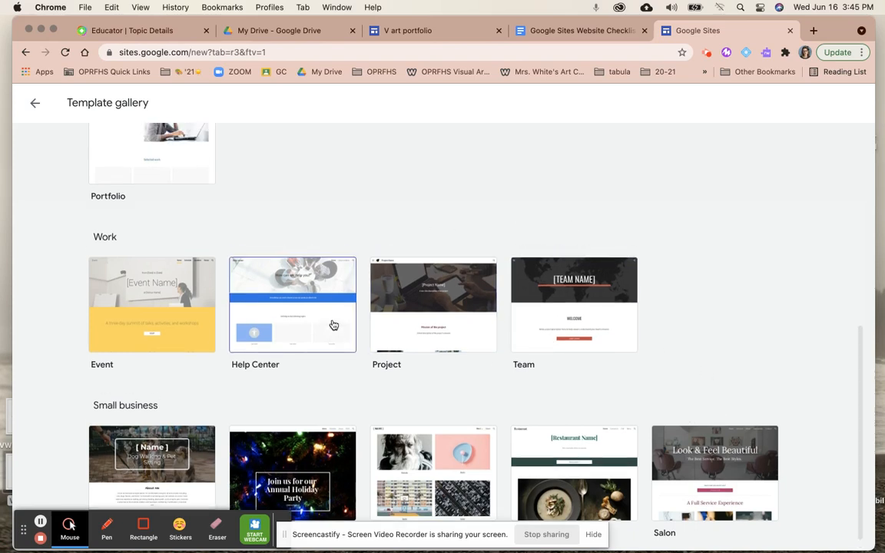
{"action": "scroll", "coordinate": [333, 326], "scroll_direction": "down", "scroll_amount": 1}
{"action": "scroll", "coordinate": [334, 326], "scroll_direction": "up", "scroll_amount": 1}
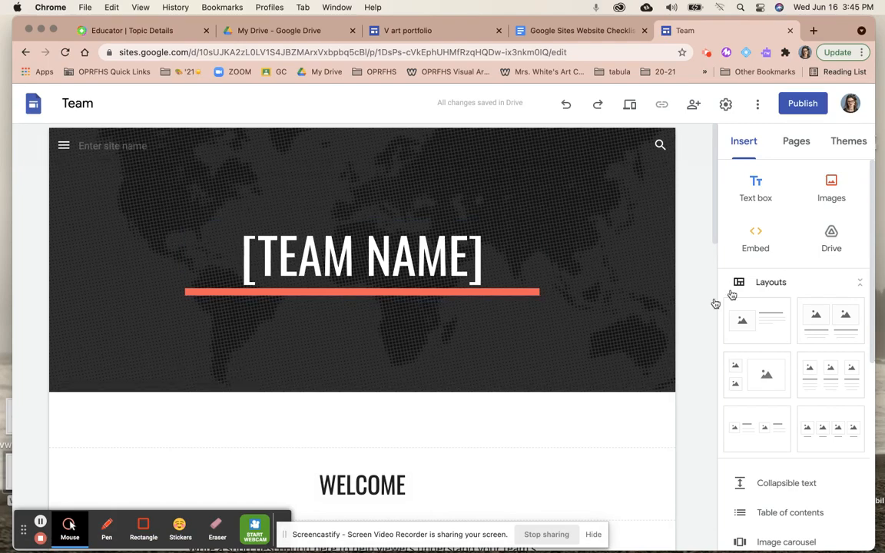
Look through the Team template's home page, from the header down to the core value sections and the images below.
{"action": "scroll", "coordinate": [559, 350], "scroll_direction": "down", "scroll_amount": 10}
{"action": "scroll", "coordinate": [560, 348], "scroll_direction": "down", "scroll_amount": 10}
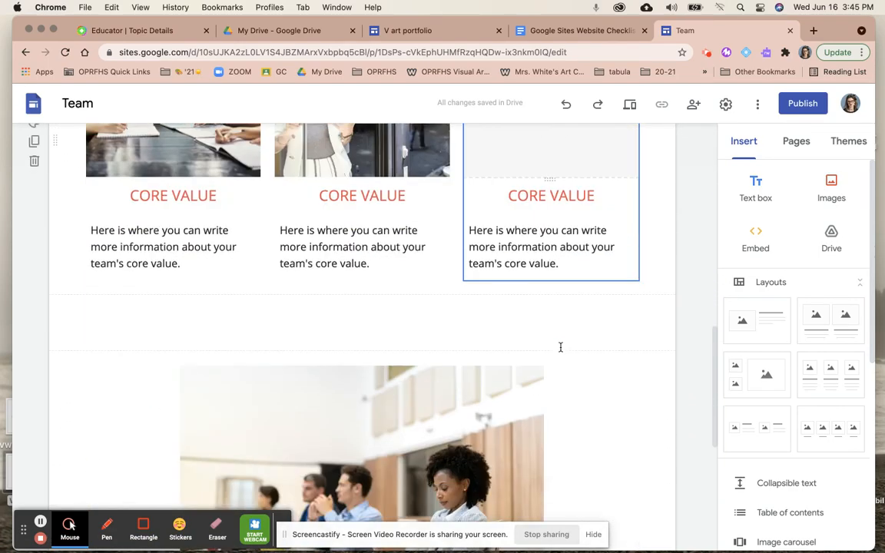
{"action": "scroll", "coordinate": [560, 349], "scroll_direction": "up", "scroll_amount": 20}
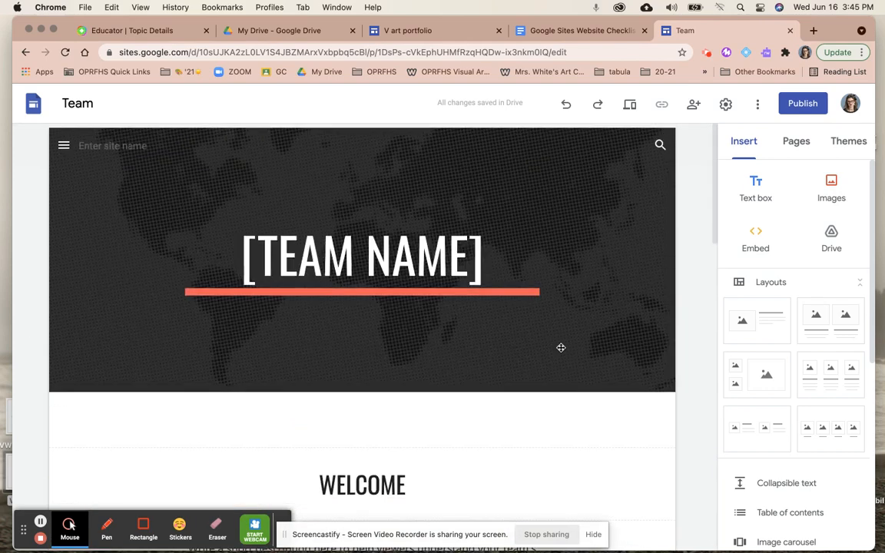
{"action": "mouse_move", "coordinate": [561, 351]}
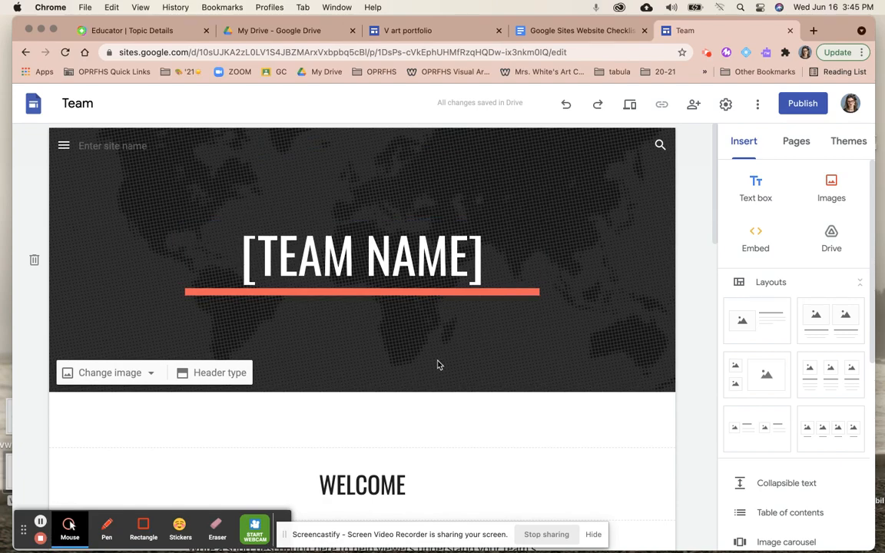
{"action": "scroll", "coordinate": [438, 365], "scroll_direction": "down", "scroll_amount": 10}
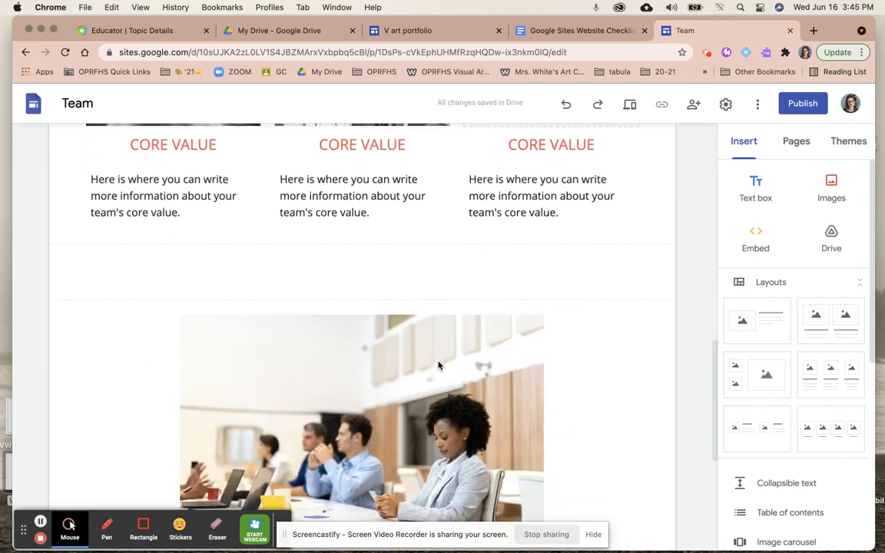
{"action": "scroll", "coordinate": [378, 290], "scroll_direction": "up", "scroll_amount": 6}
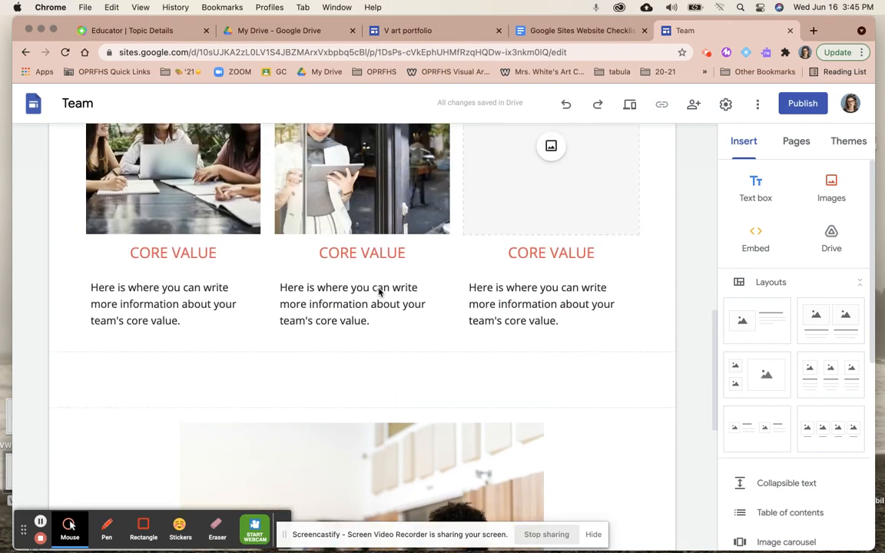
{"action": "scroll", "coordinate": [376, 278], "scroll_direction": "up", "scroll_amount": 4}
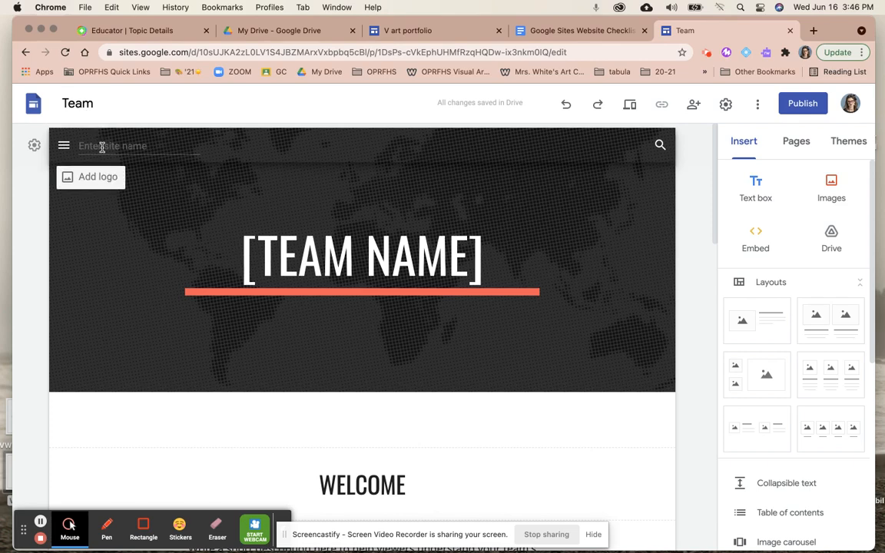
Rename the site file to VW Art and fill in the header's site name to match.
{"action": "left_click", "coordinate": [86, 98]}
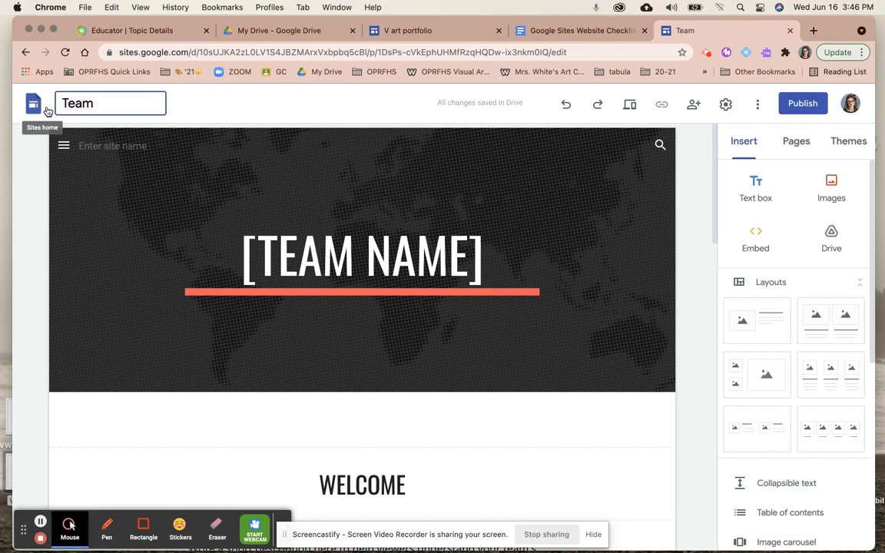
{"action": "type", "text": "VW Art"}
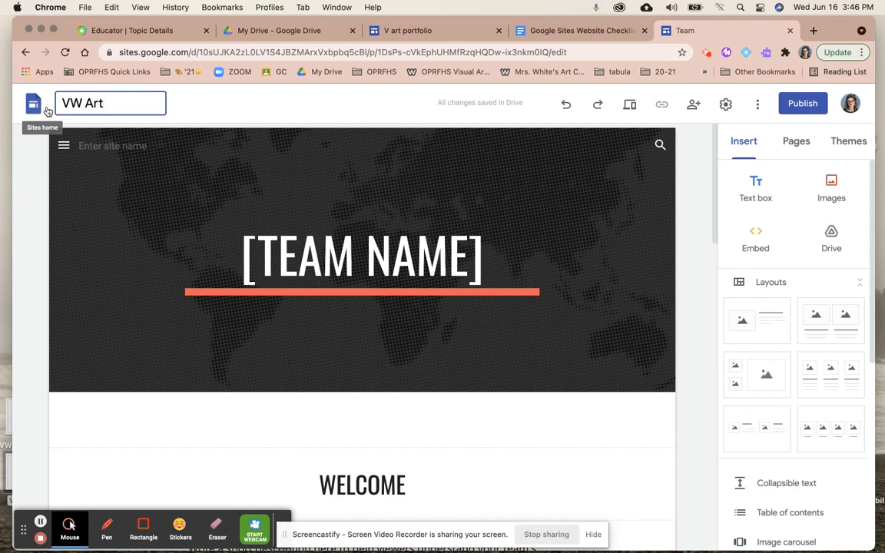
{"action": "left_click", "coordinate": [108, 146]}
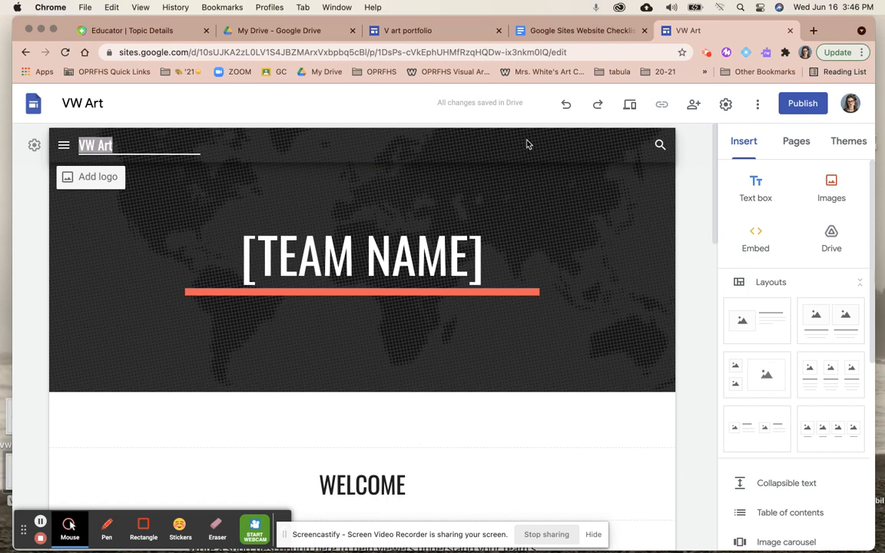
Begin publishing the site and enter vw-art as its web address.
{"action": "left_click", "coordinate": [801, 104]}
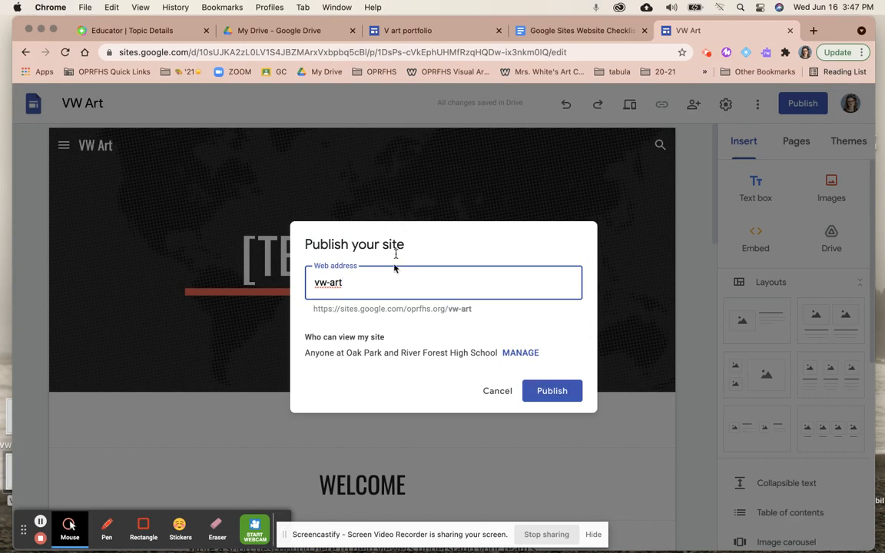
{"action": "left_click", "coordinate": [319, 282]}
{"action": "mouse_move", "coordinate": [474, 314]}
{"action": "left_mouse_down"}
{"action": "mouse_move", "coordinate": [345, 315]}
{"action": "mouse_move", "coordinate": [468, 310]}
{"action": "left_mouse_up"}
{"action": "left_click", "coordinate": [363, 285]}
{"action": "left_click", "coordinate": [327, 283]}
{"action": "key", "text": "BackSpace"}
{"action": "type", "text": "-"}
Change the published site's link access to Public and publish the site.
{"action": "left_click", "coordinate": [523, 355]}
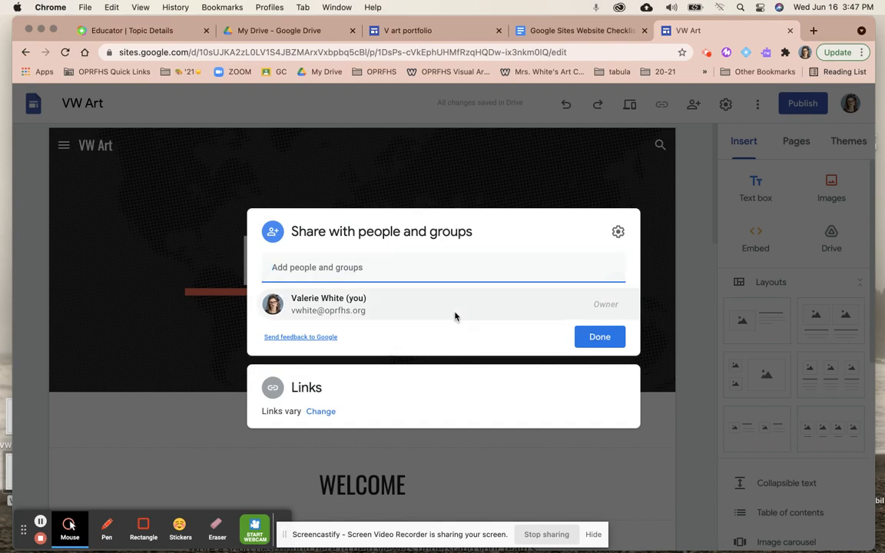
{"action": "mouse_move", "coordinate": [374, 311]}
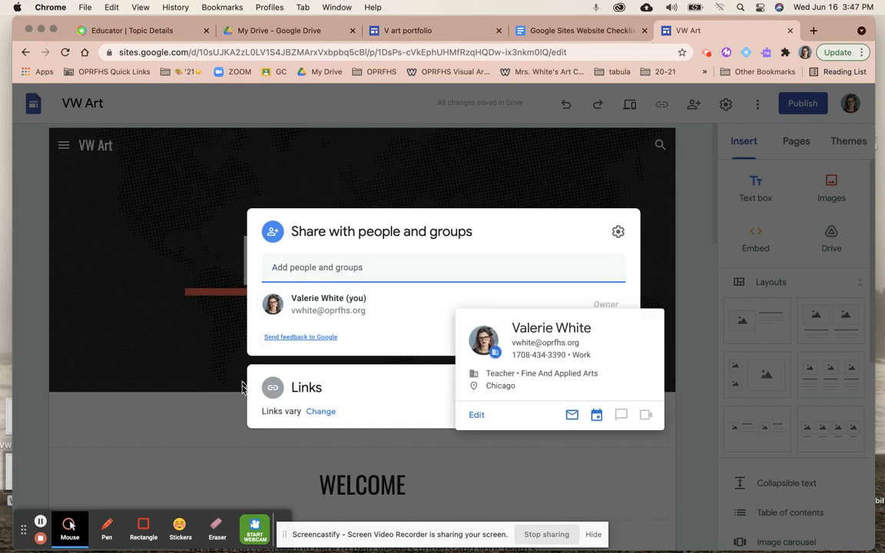
{"action": "left_click", "coordinate": [321, 413]}
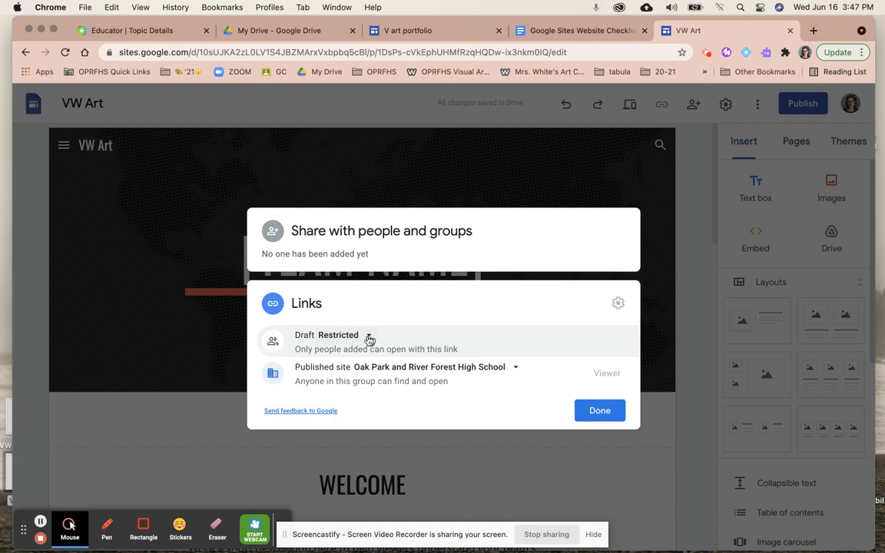
{"action": "left_click", "coordinate": [491, 374]}
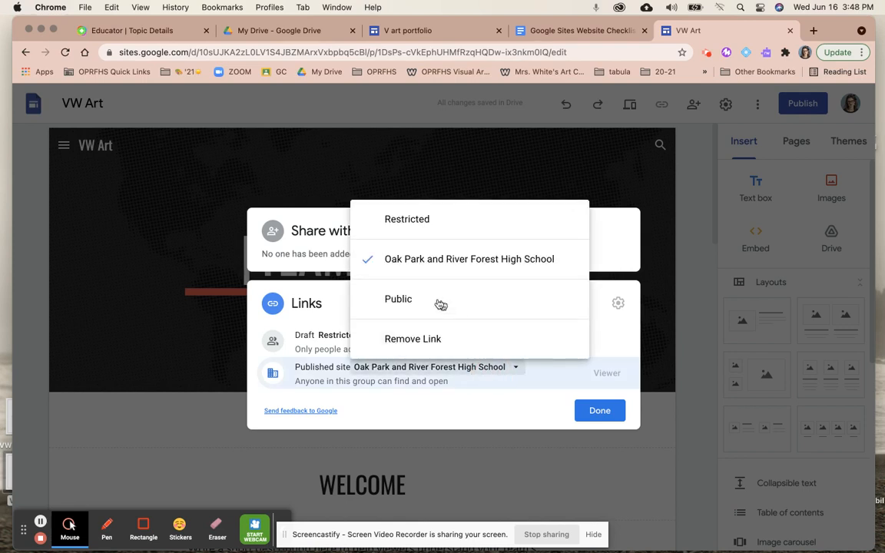
{"action": "left_click", "coordinate": [396, 299]}
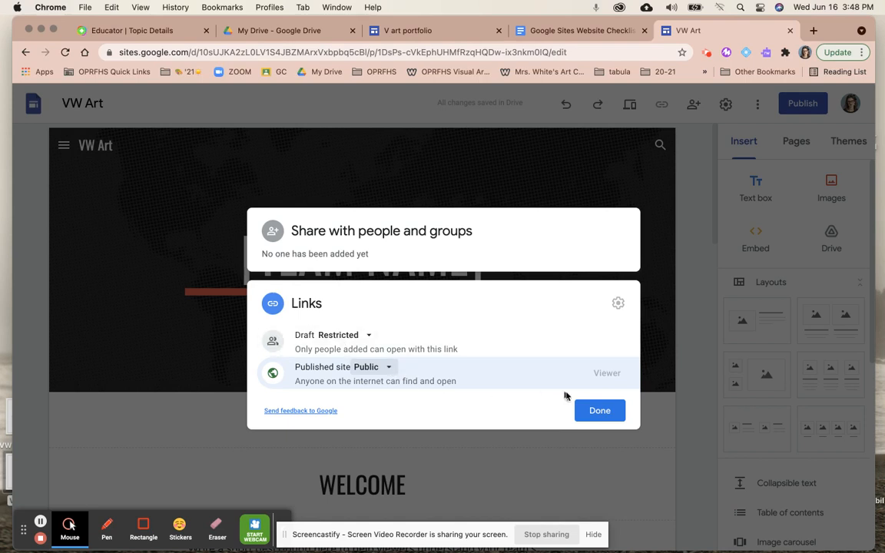
{"action": "left_click", "coordinate": [600, 409]}
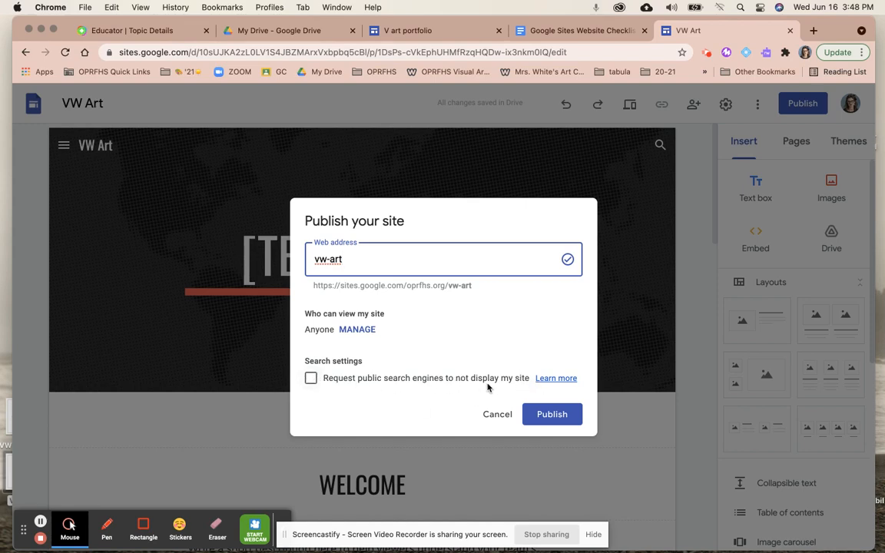
{"action": "left_click", "coordinate": [552, 415]}
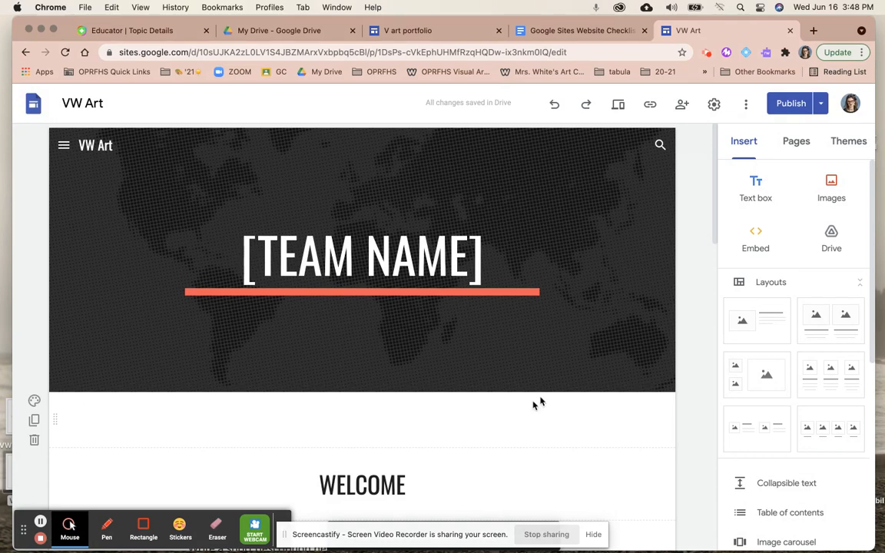
Examine the home page content, the available themes and the list of pages in the site.
{"action": "scroll", "coordinate": [426, 231], "scroll_direction": "down", "scroll_amount": 3}
{"action": "scroll", "coordinate": [425, 228], "scroll_direction": "up", "scroll_amount": 3}
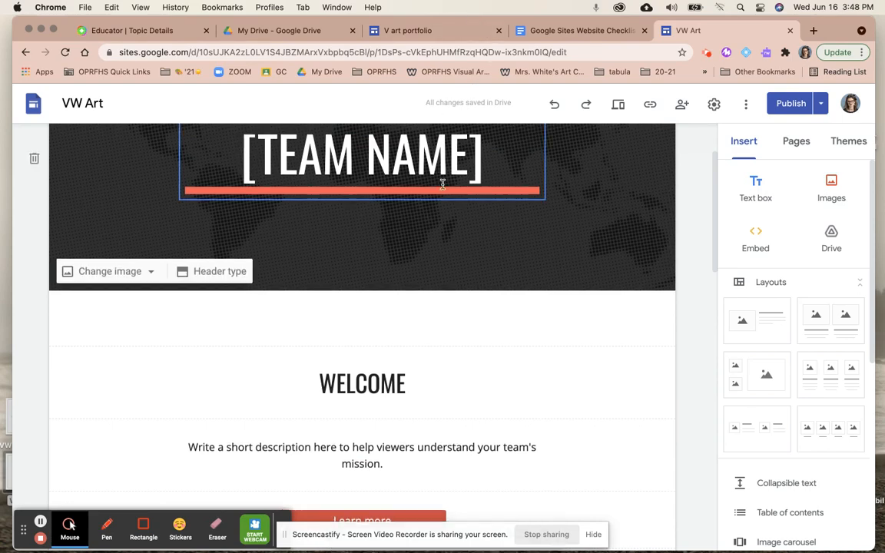
{"action": "scroll", "coordinate": [442, 184], "scroll_direction": "up", "scroll_amount": 2}
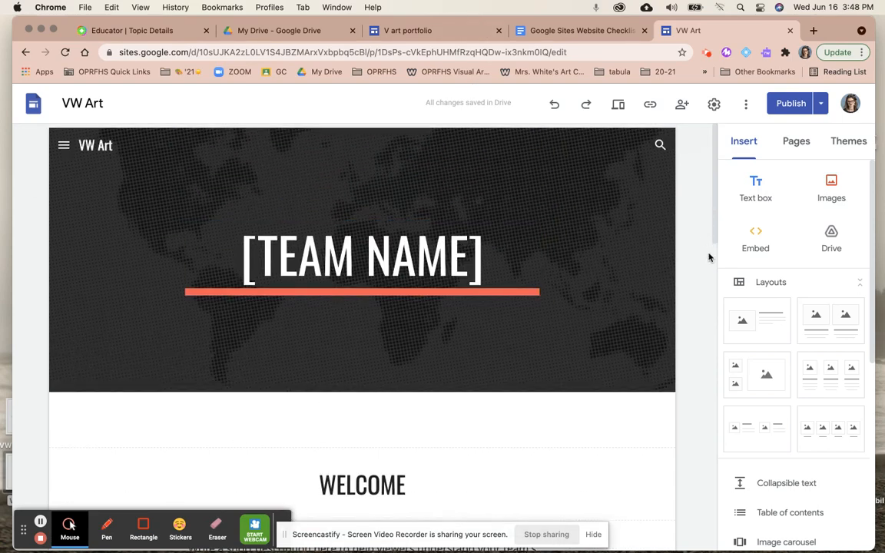
{"action": "left_click", "coordinate": [802, 142]}
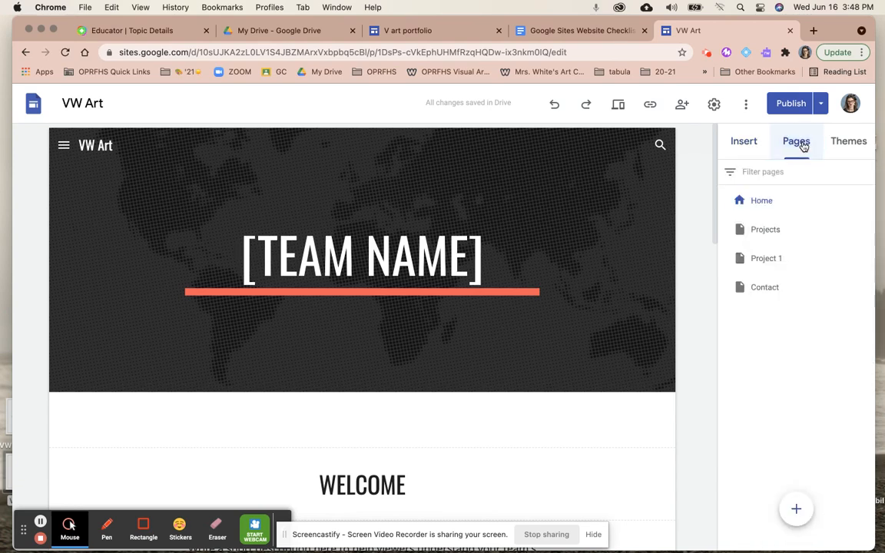
{"action": "left_click", "coordinate": [742, 143]}
{"action": "left_click", "coordinate": [787, 144]}
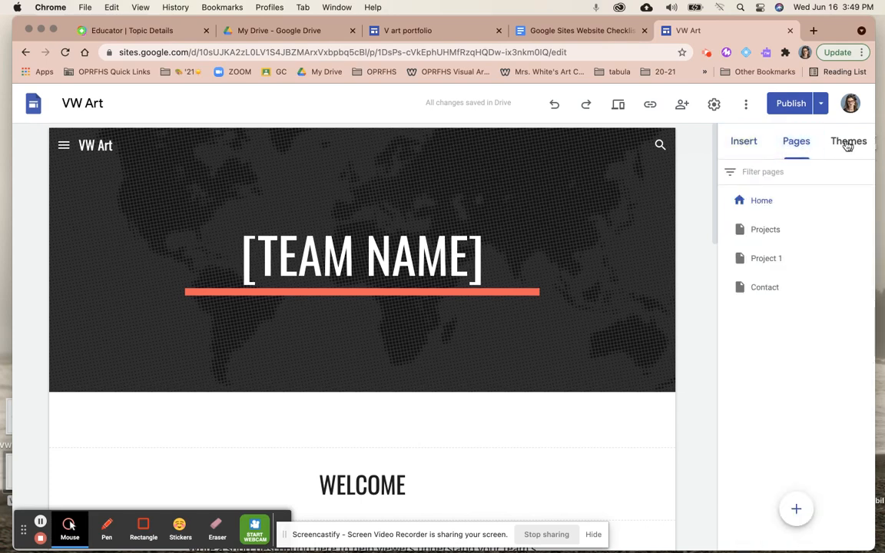
{"action": "left_click", "coordinate": [848, 145]}
{"action": "left_click", "coordinate": [810, 146]}
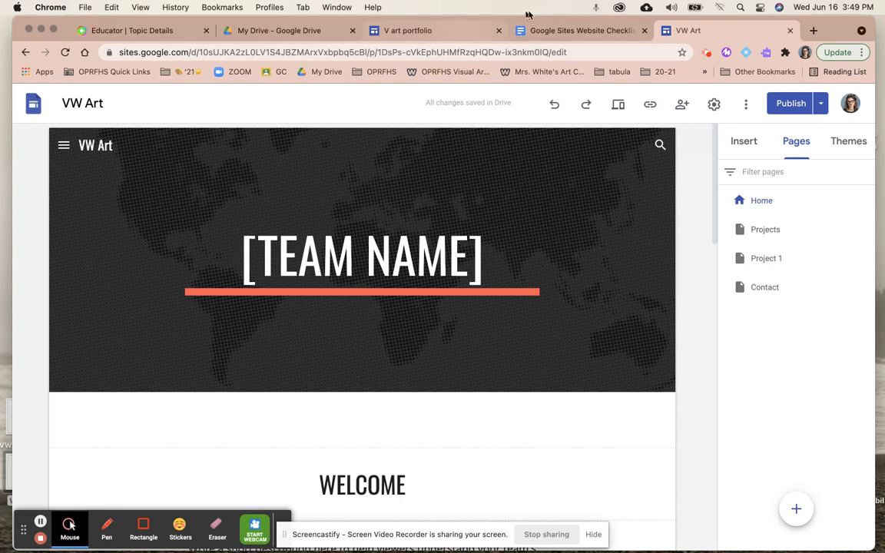
Switch to the Google Sites Website Checklist document and read the required components for the home, About Me and portfolio pages.
{"action": "left_click", "coordinate": [578, 31]}
{"action": "scroll", "coordinate": [405, 227], "scroll_direction": "up", "scroll_amount": 5}
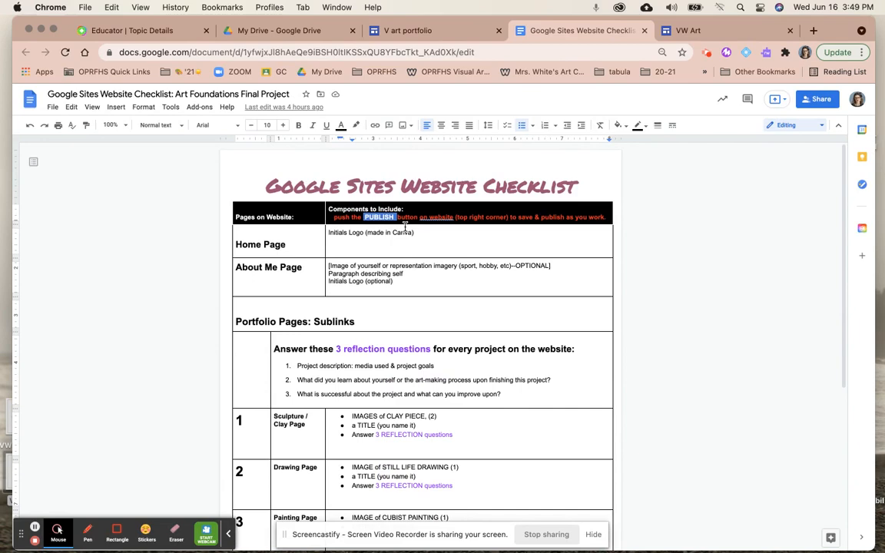
{"action": "scroll", "coordinate": [405, 226], "scroll_direction": "down", "scroll_amount": 2}
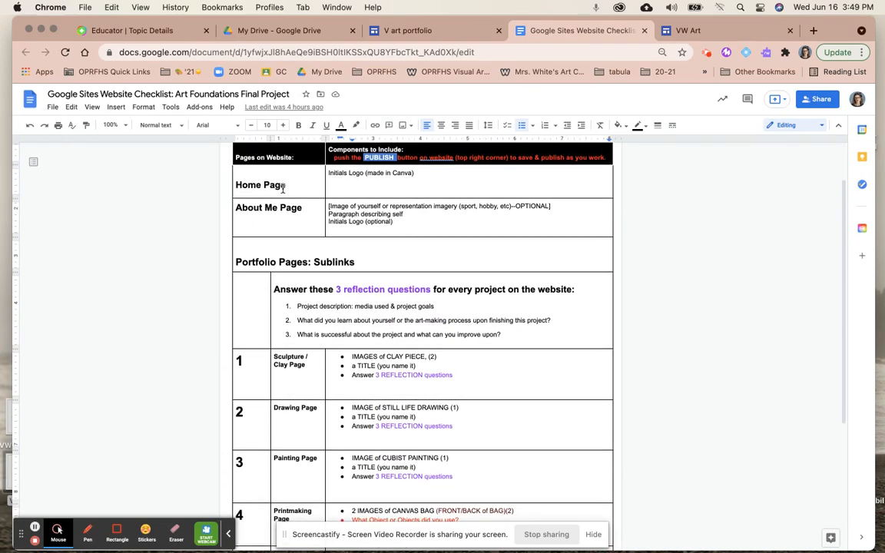
{"action": "scroll", "coordinate": [318, 260], "scroll_direction": "down", "scroll_amount": 3}
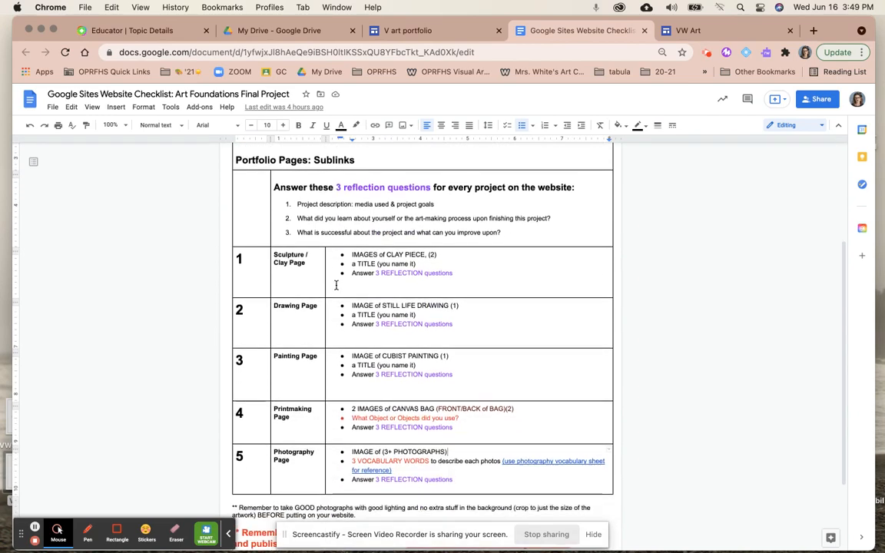
Change the checklist's "Portfolio Pages: Sublinks" heading to "Art Portfolio Pages: Sublinks" and review the components listed around it.
{"action": "scroll", "coordinate": [274, 284], "scroll_direction": "up", "scroll_amount": 4}
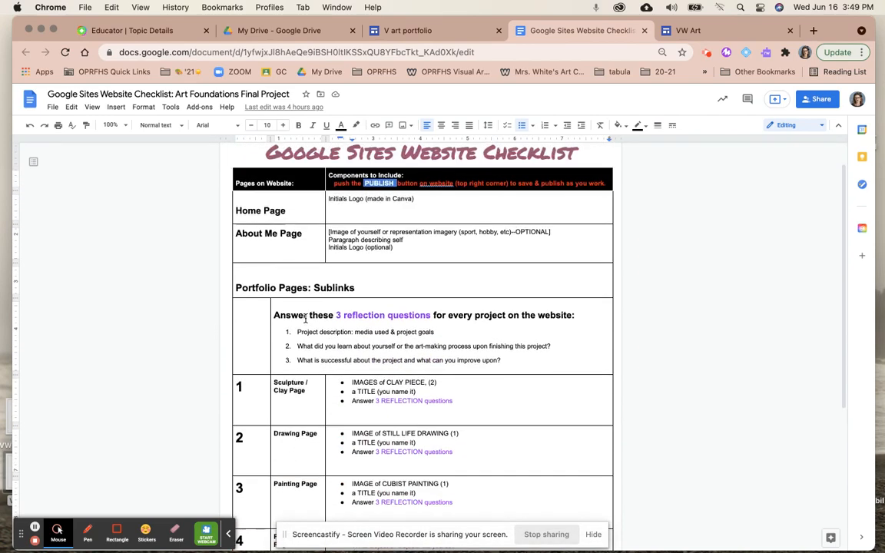
{"action": "left_click", "coordinate": [239, 295]}
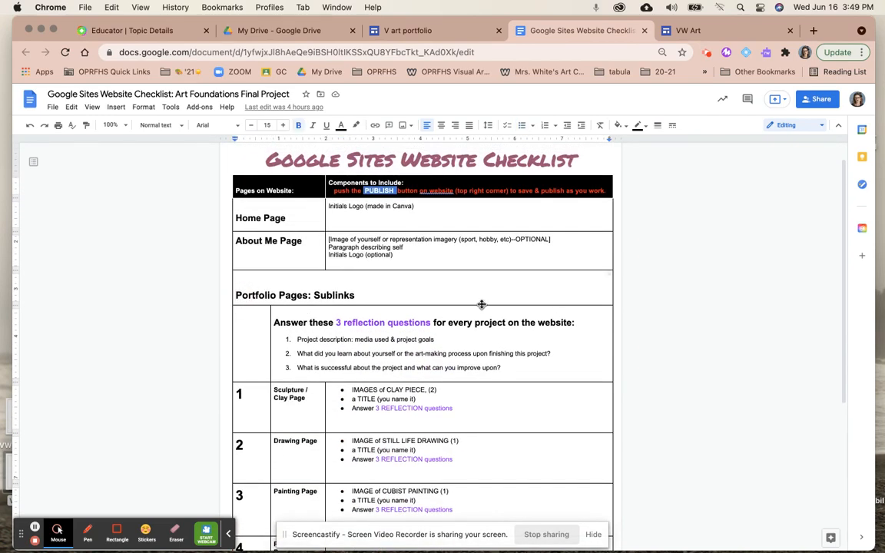
{"action": "type", "text": "Ar"}
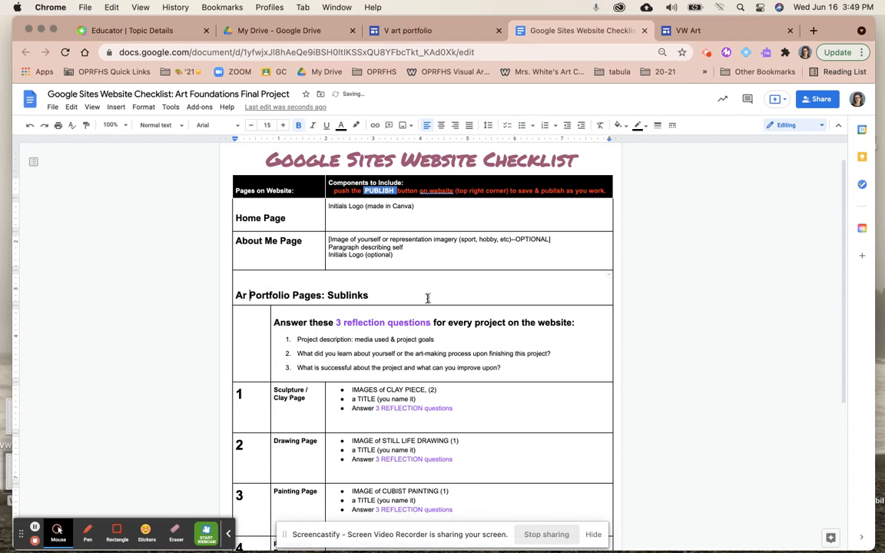
{"action": "scroll", "coordinate": [323, 299], "scroll_direction": "down", "scroll_amount": 2}
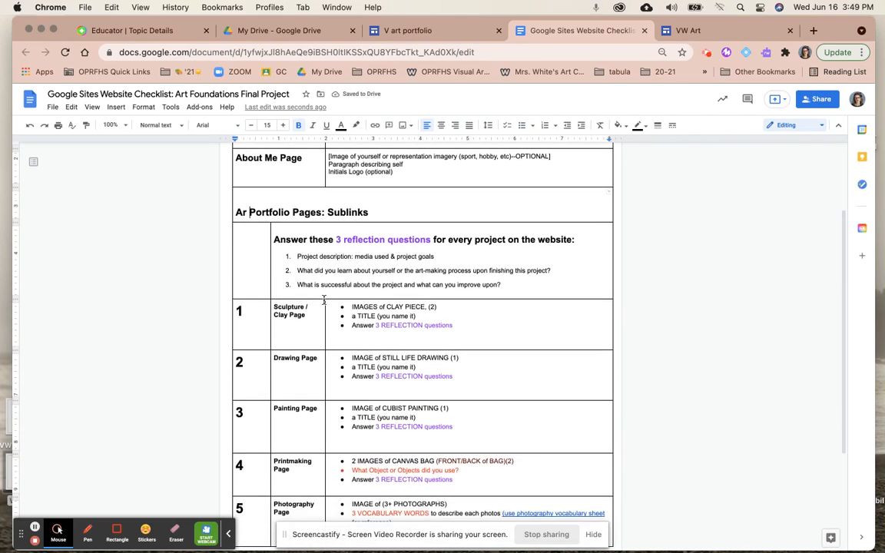
{"action": "key", "text": "BackSpace"}
{"action": "type", "text": "t"}
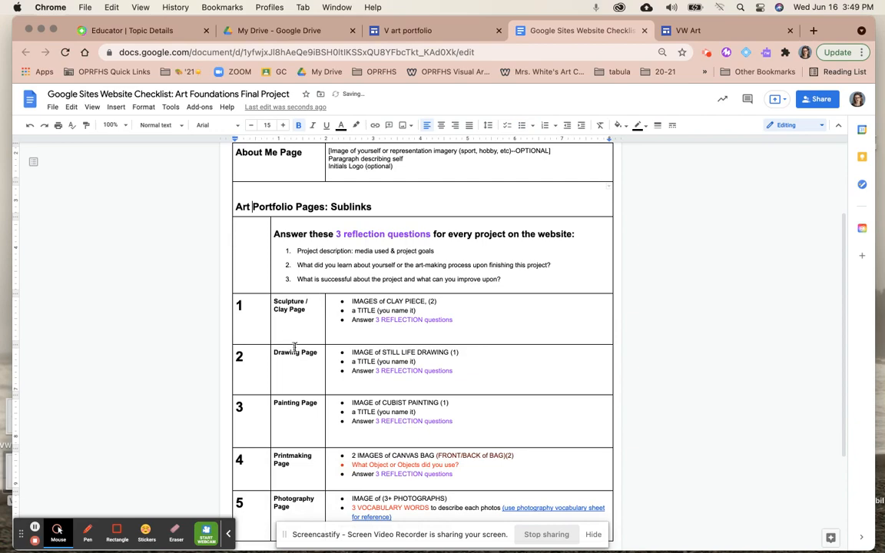
{"action": "scroll", "coordinate": [300, 461], "scroll_direction": "down", "scroll_amount": 2}
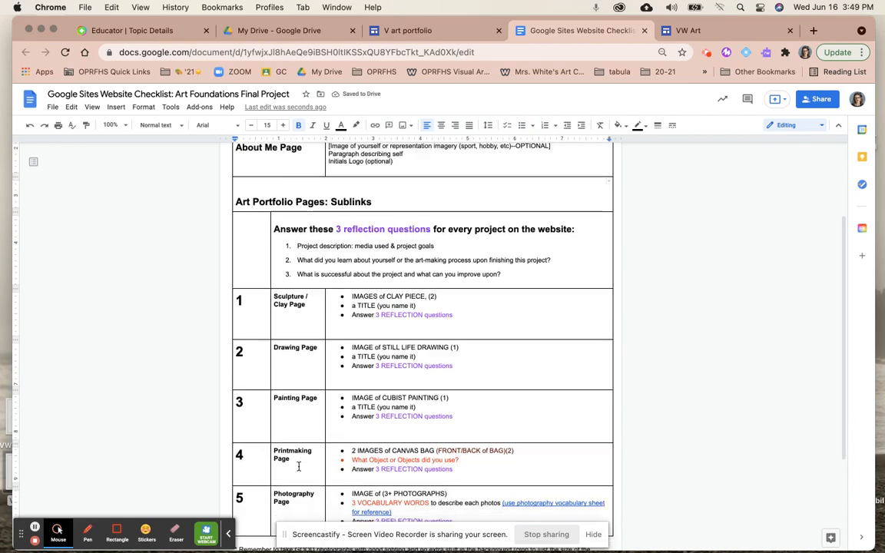
{"action": "scroll", "coordinate": [312, 388], "scroll_direction": "up", "scroll_amount": 3}
{"action": "scroll", "coordinate": [312, 389], "scroll_direction": "up", "scroll_amount": 1}
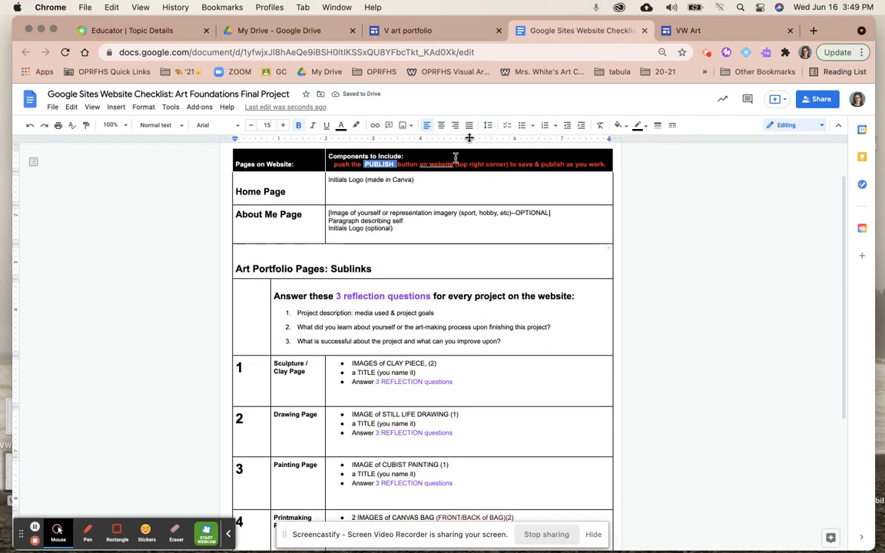
Switch back to the VW Art site in Google Sites and check the Home page's name in its properties.
{"action": "left_click", "coordinate": [426, 31]}
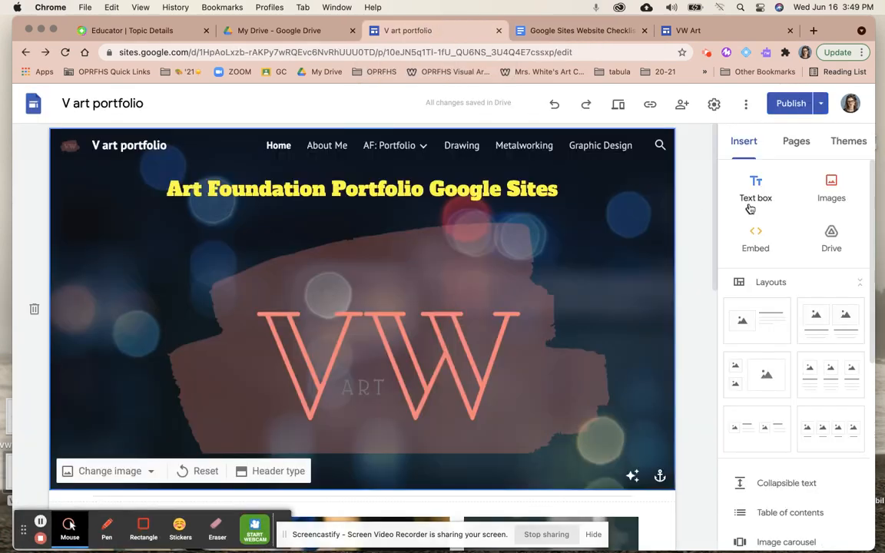
{"action": "left_click", "coordinate": [691, 31]}
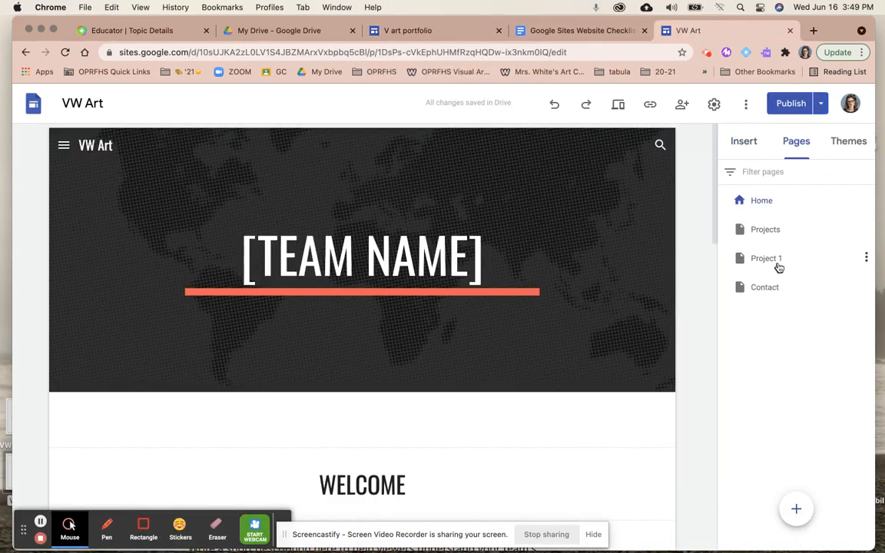
{"action": "left_click", "coordinate": [777, 203]}
{"action": "left_click", "coordinate": [863, 203]}
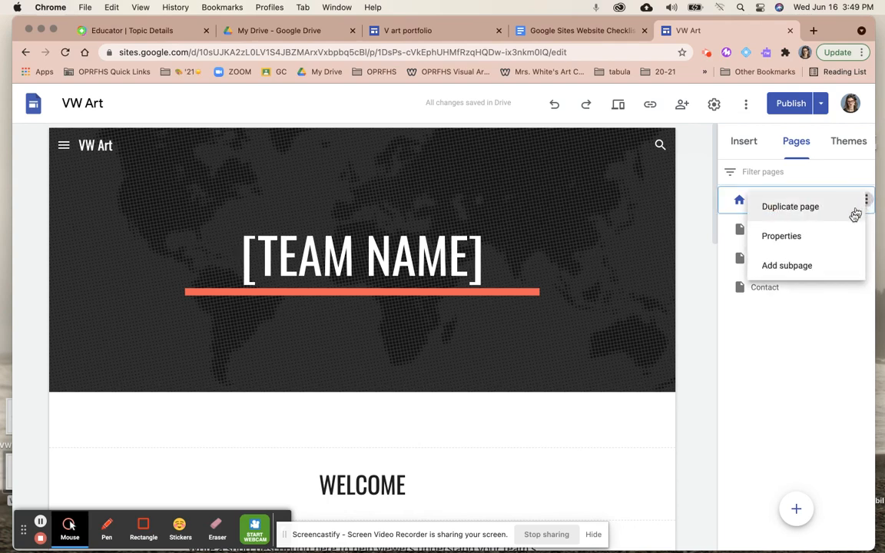
{"action": "left_click", "coordinate": [826, 243]}
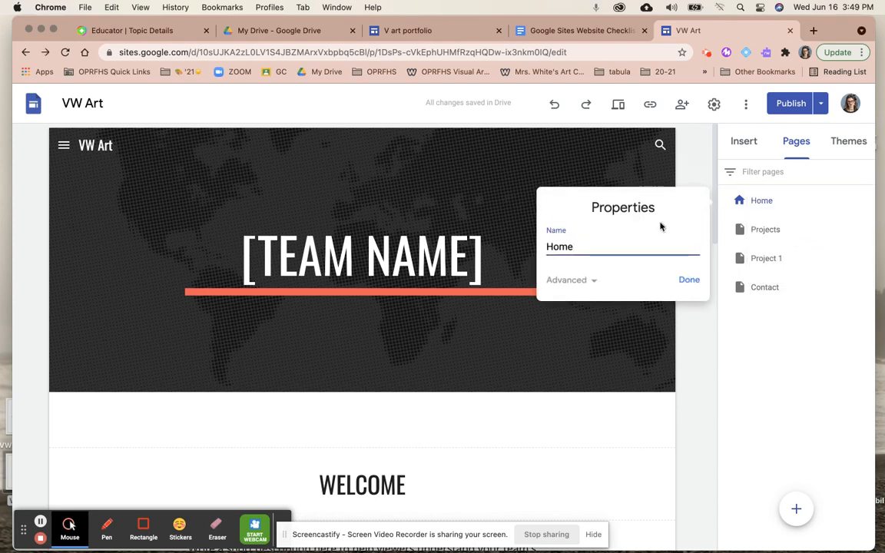
{"action": "left_click", "coordinate": [688, 281]}
Rename the Projects page to "About Me" in its page properties.
{"action": "left_click", "coordinate": [776, 229]}
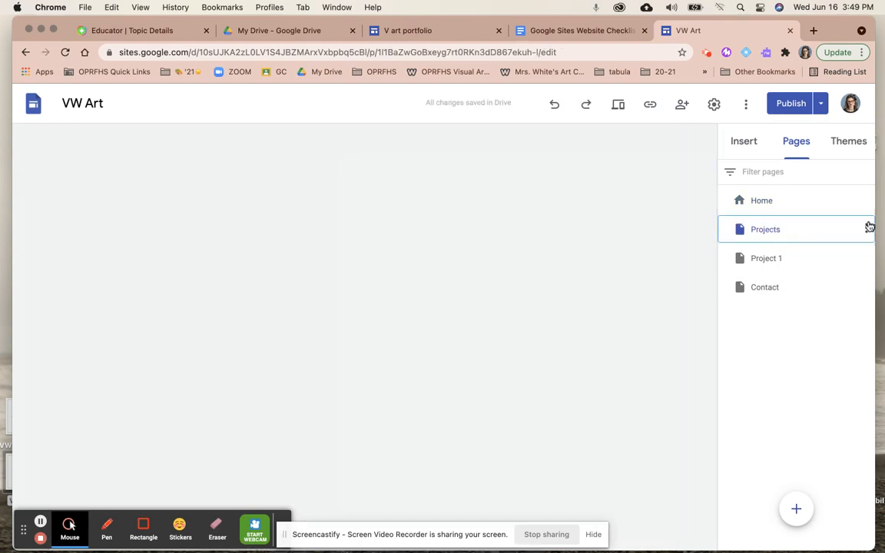
{"action": "left_click", "coordinate": [866, 229]}
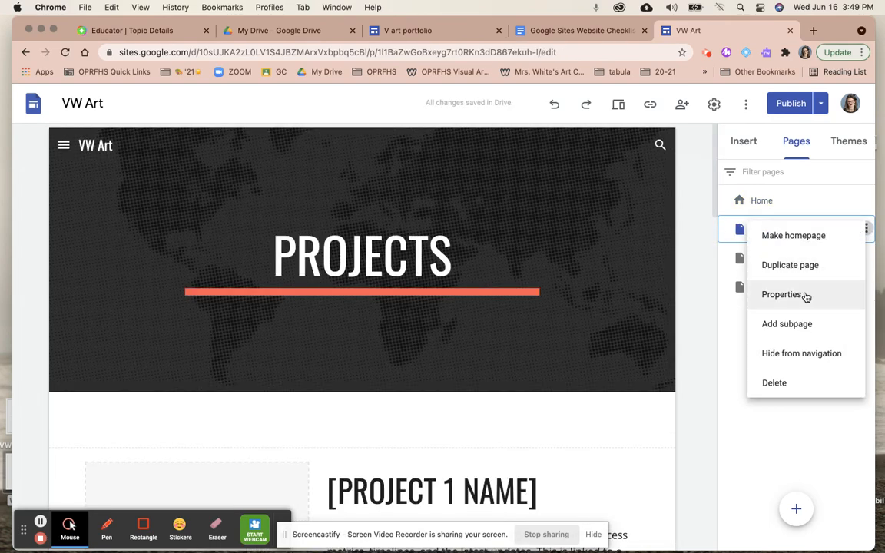
{"action": "left_click", "coordinate": [781, 295]}
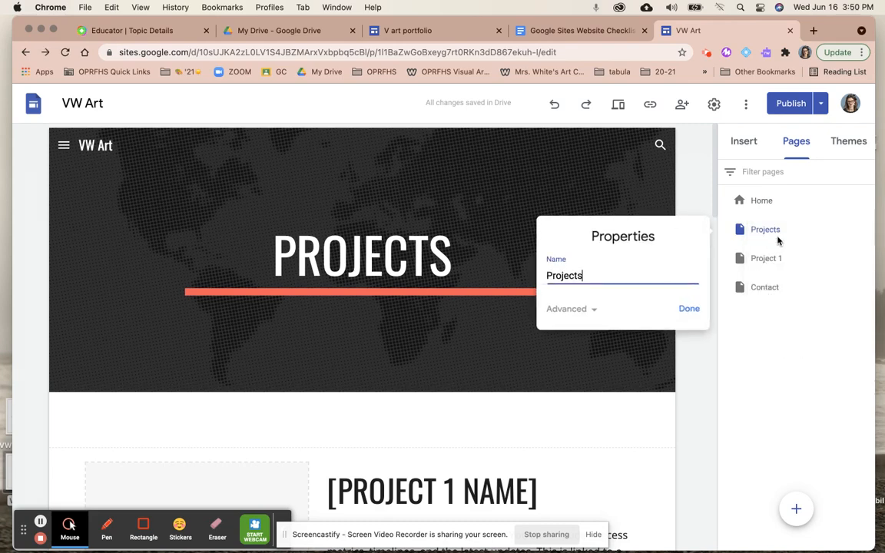
{"action": "key", "text": "BackSpace"}
{"action": "key", "text": "BackSpace"}
{"action": "key", "text": "BackSpace"}
{"action": "type", "text": "About Me"}
{"action": "left_click", "coordinate": [691, 309]}
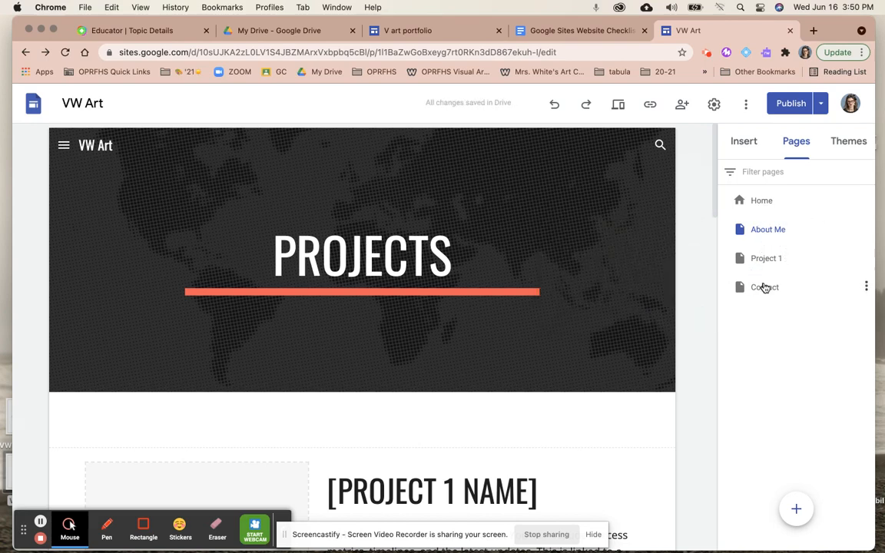
Delete the Project 1 and Contact pages from the site.
{"action": "left_click", "coordinate": [767, 261]}
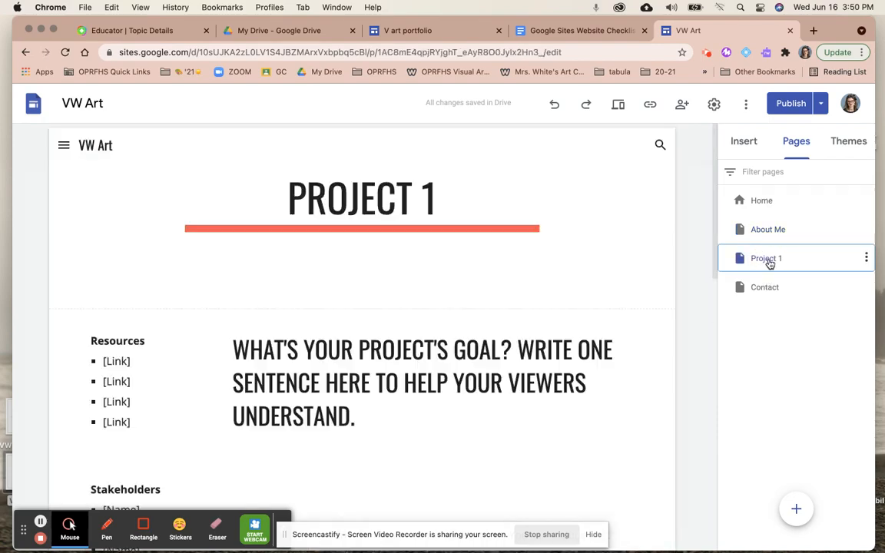
{"action": "scroll", "coordinate": [519, 252], "scroll_direction": "down", "scroll_amount": 10}
{"action": "scroll", "coordinate": [642, 245], "scroll_direction": "up", "scroll_amount": 10}
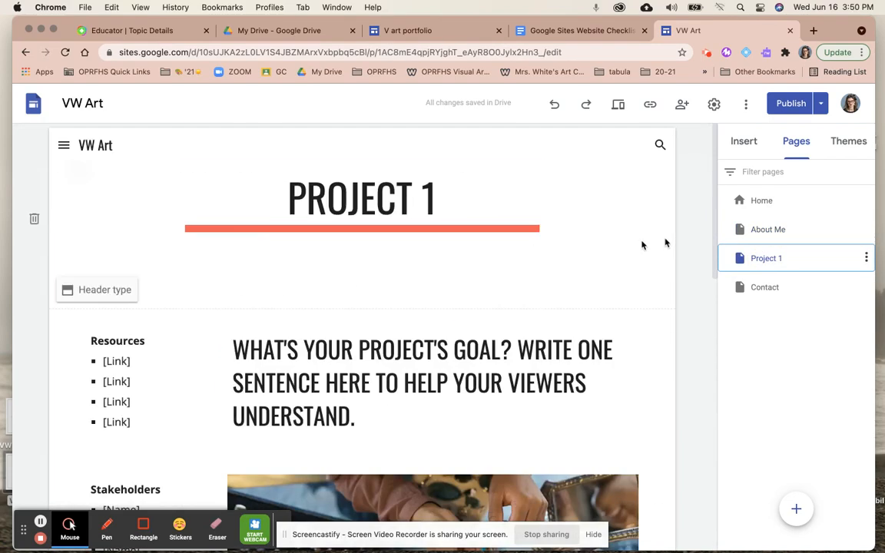
{"action": "left_click", "coordinate": [866, 258]}
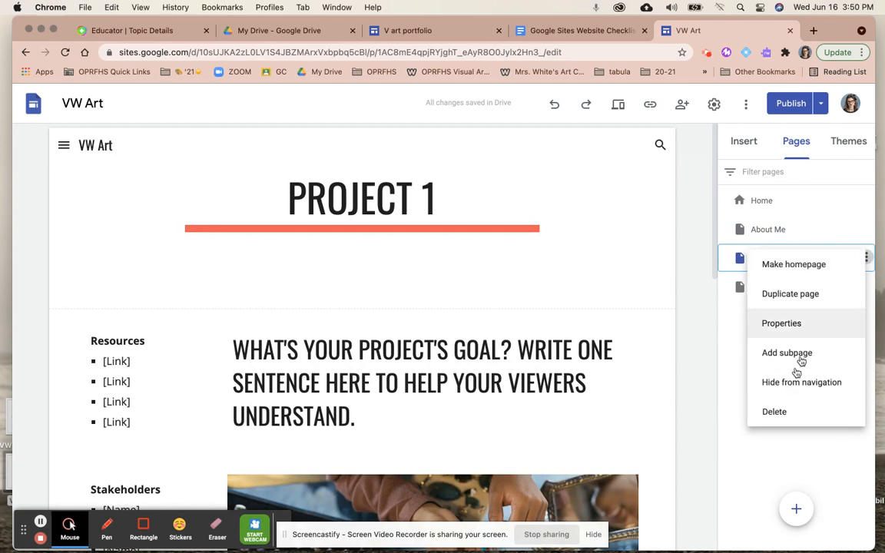
{"action": "left_click", "coordinate": [791, 409]}
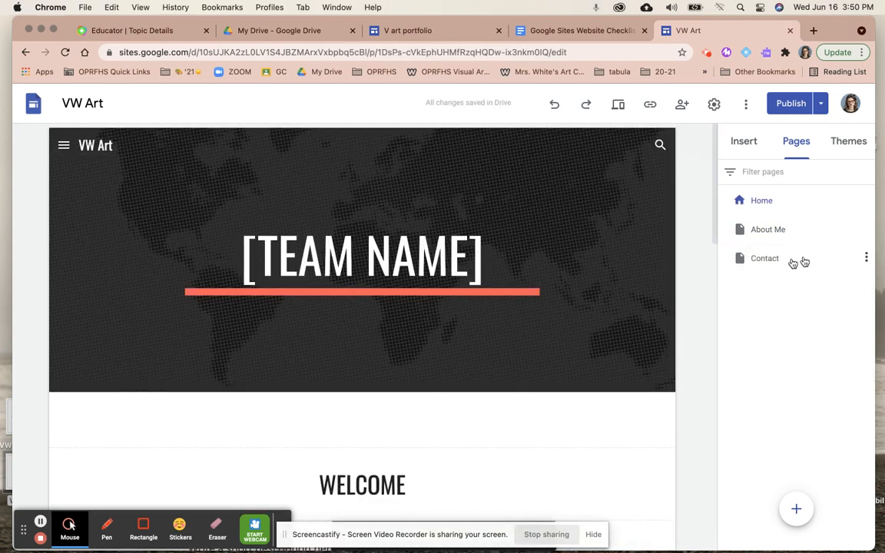
{"action": "left_click", "coordinate": [865, 258]}
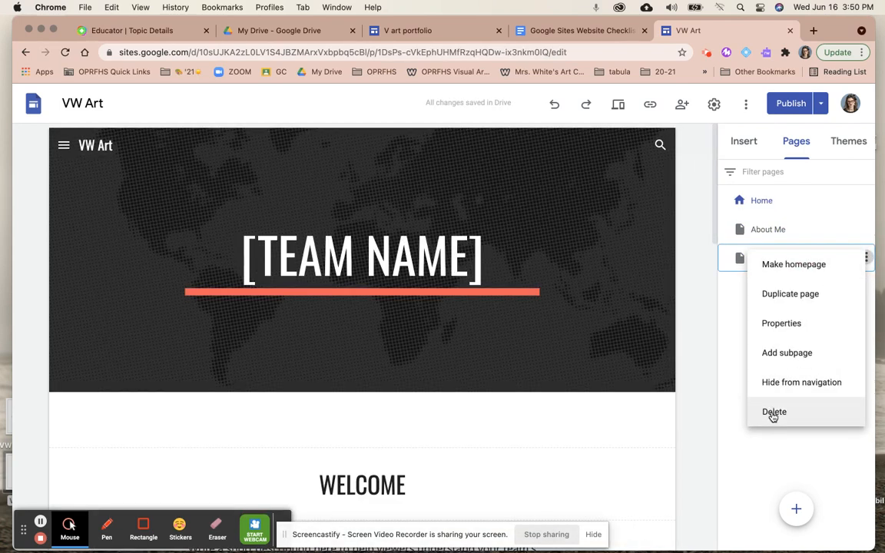
{"action": "left_click", "coordinate": [773, 414]}
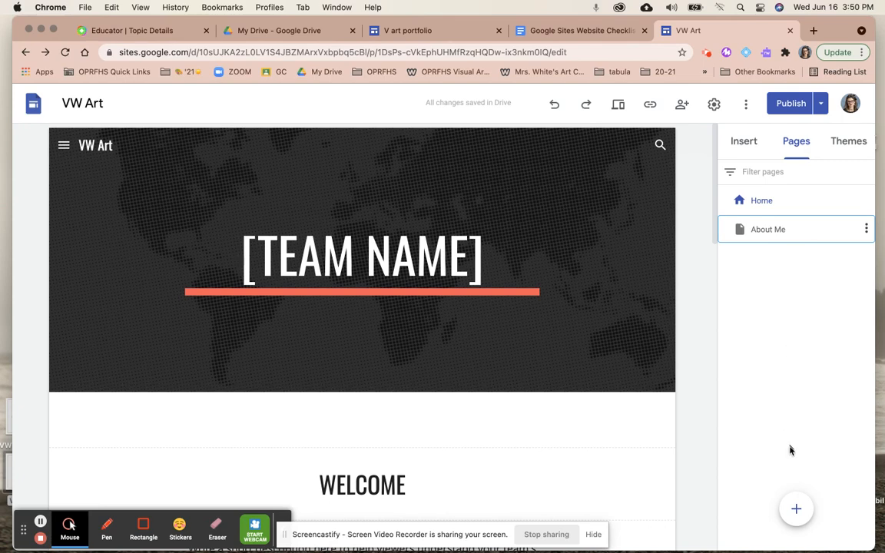
Add a new page named "AF Portfolio" to the site.
{"action": "mouse_move", "coordinate": [794, 510]}
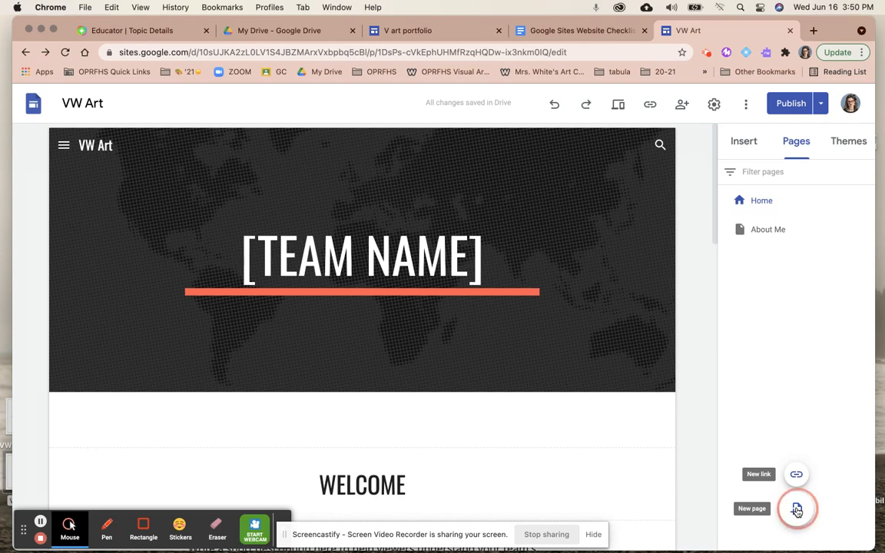
{"action": "left_click", "coordinate": [797, 509]}
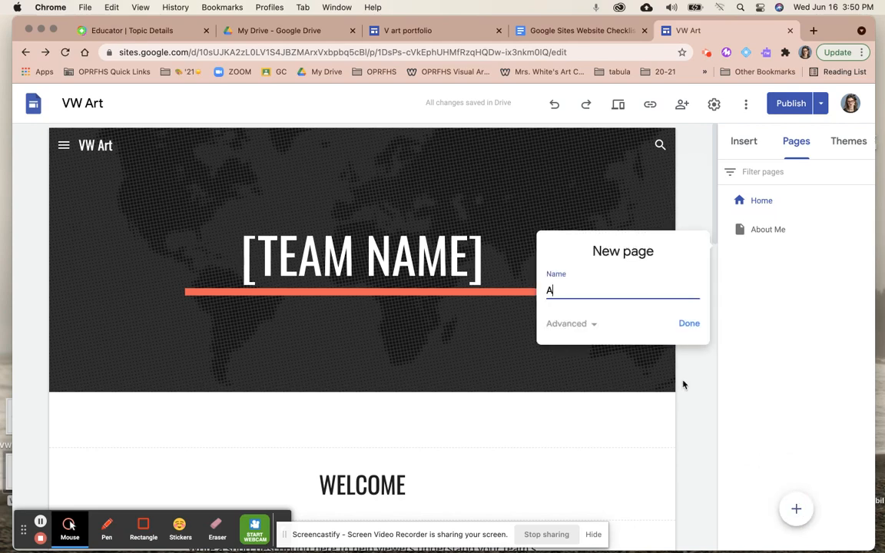
{"action": "type", "text": "AF Portfolio"}
{"action": "left_click", "coordinate": [689, 325]}
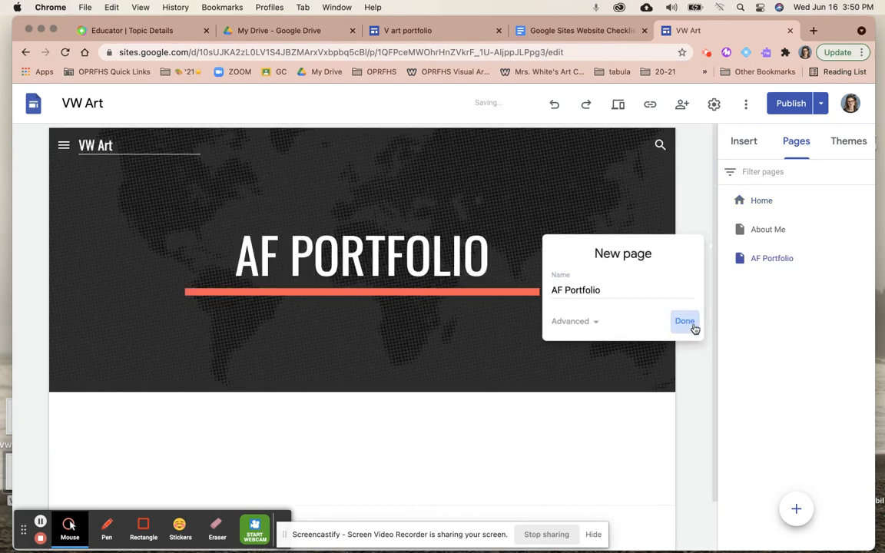
Add a new page named "Sculpture/Clay" for the first portfolio project.
{"action": "left_click", "coordinate": [795, 509]}
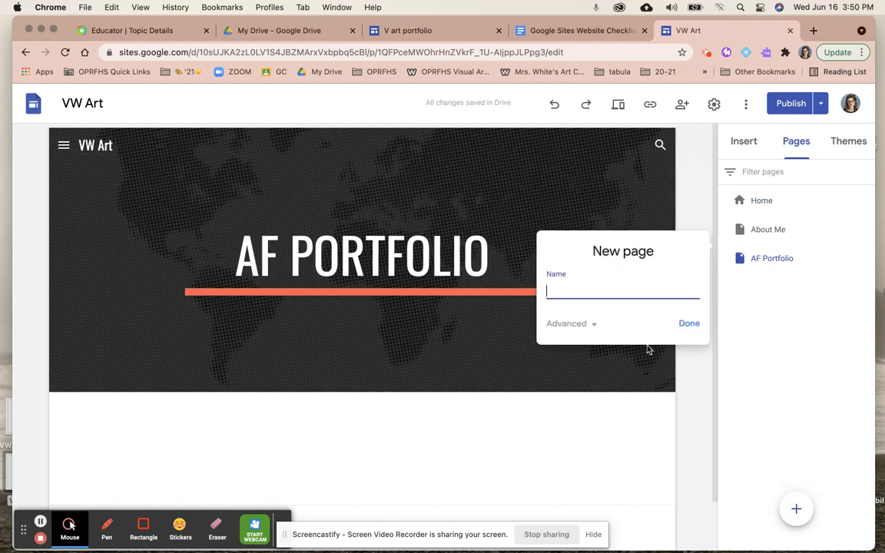
{"action": "type", "text": "Sculptur"}
{"action": "type", "text": "Clay"}
{"action": "left_click", "coordinate": [690, 325]}
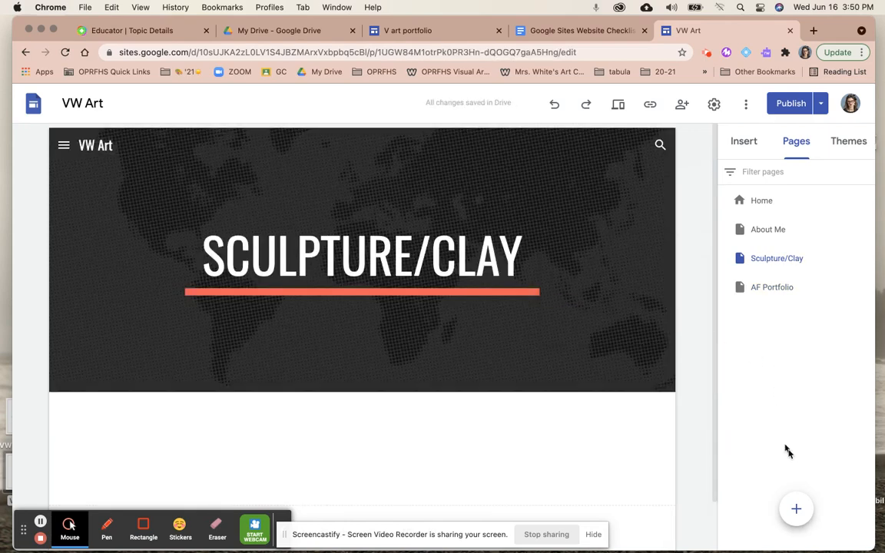
Add a new page named "Drawing" to the site.
{"action": "left_click", "coordinate": [796, 508]}
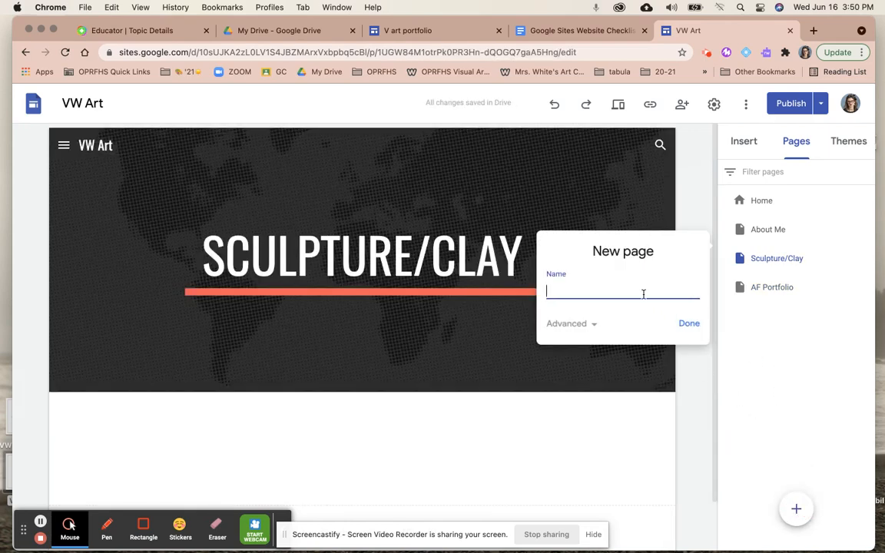
{"action": "type", "text": "Drawing"}
{"action": "left_click", "coordinate": [688, 323]}
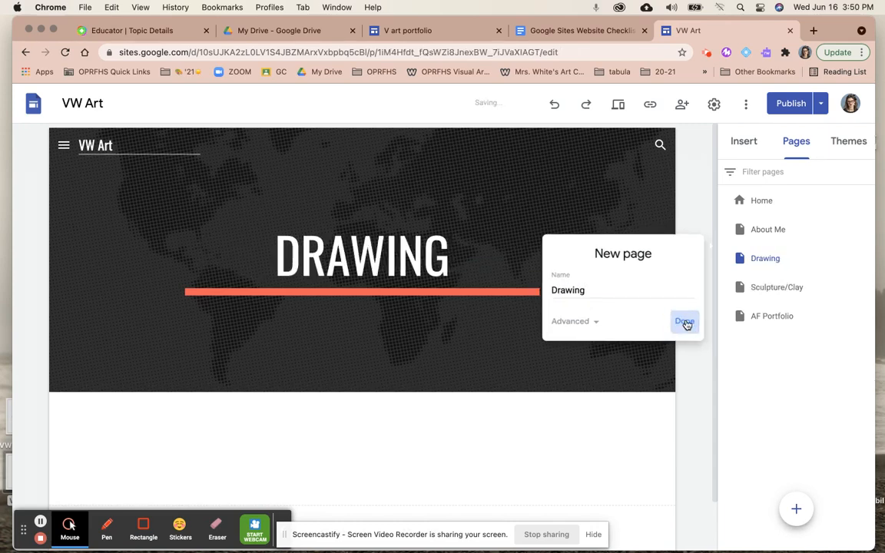
Add two new pages named "Painting" and "Printmaking" to the site.
{"action": "left_click", "coordinate": [794, 509]}
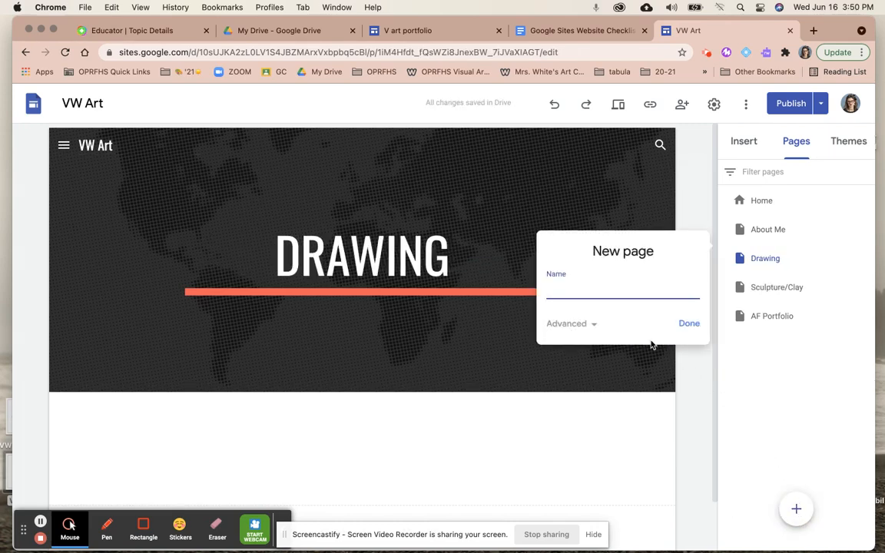
{"action": "left_click", "coordinate": [689, 323]}
{"action": "left_click", "coordinate": [795, 509]}
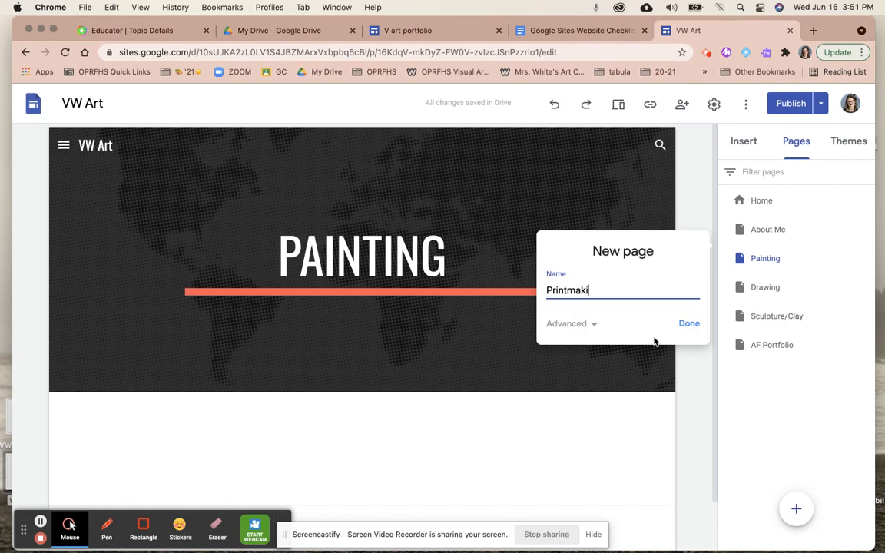
{"action": "left_click", "coordinate": [689, 323]}
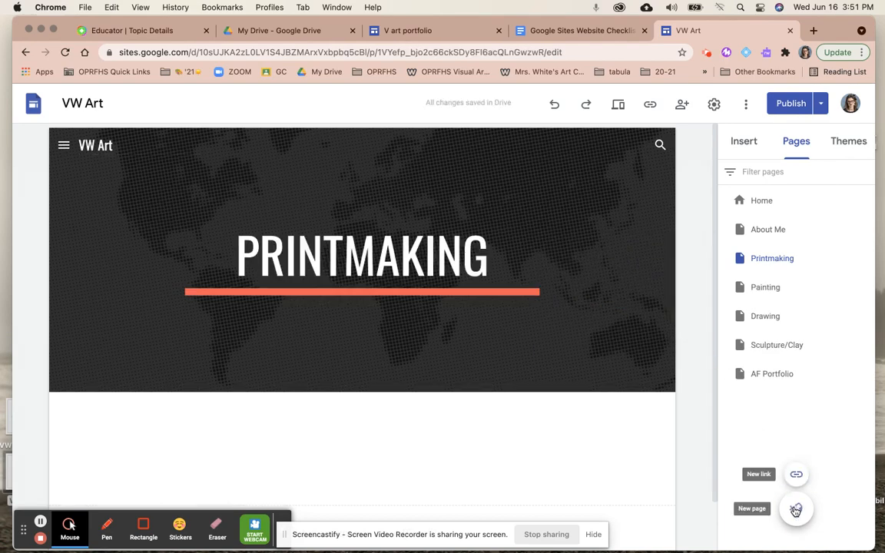
Add a new page named "Photography" and check how the pages are listed in the site's navigation menu.
{"action": "left_click", "coordinate": [796, 509]}
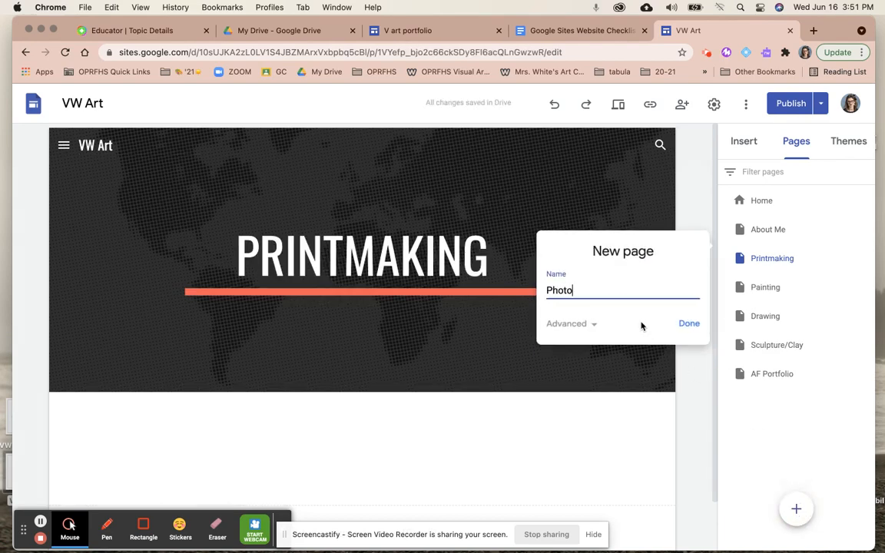
{"action": "left_click", "coordinate": [688, 322]}
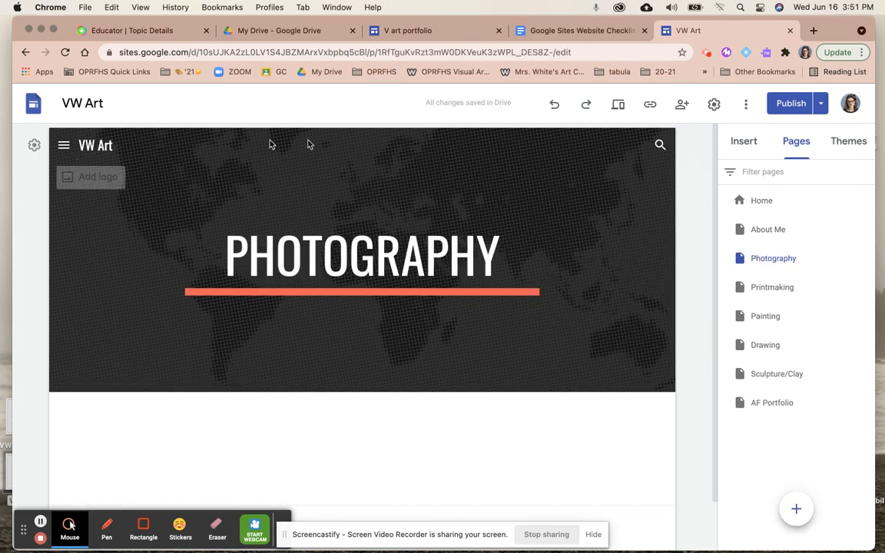
{"action": "left_click", "coordinate": [63, 148]}
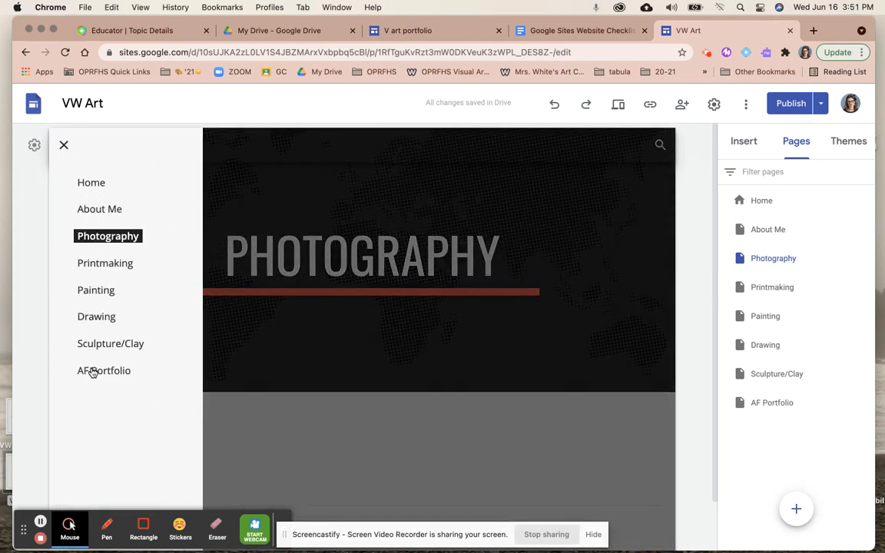
{"action": "left_click", "coordinate": [64, 145]}
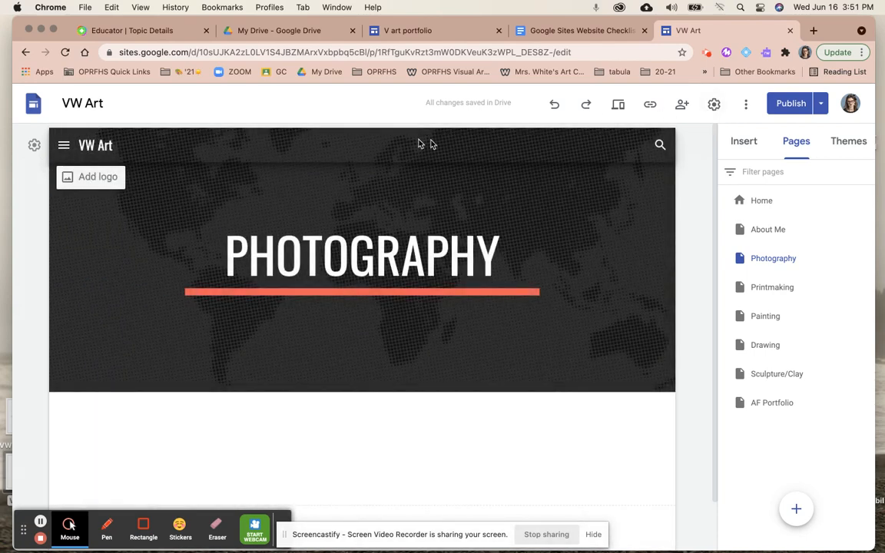
Change the site's navigation mode to Top in the site settings.
{"action": "left_click", "coordinate": [715, 105]}
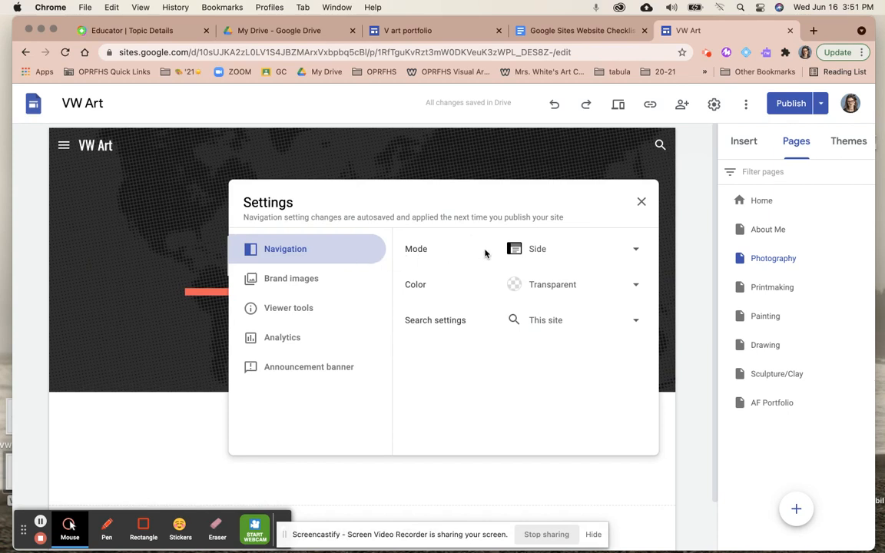
{"action": "left_click", "coordinate": [545, 249]}
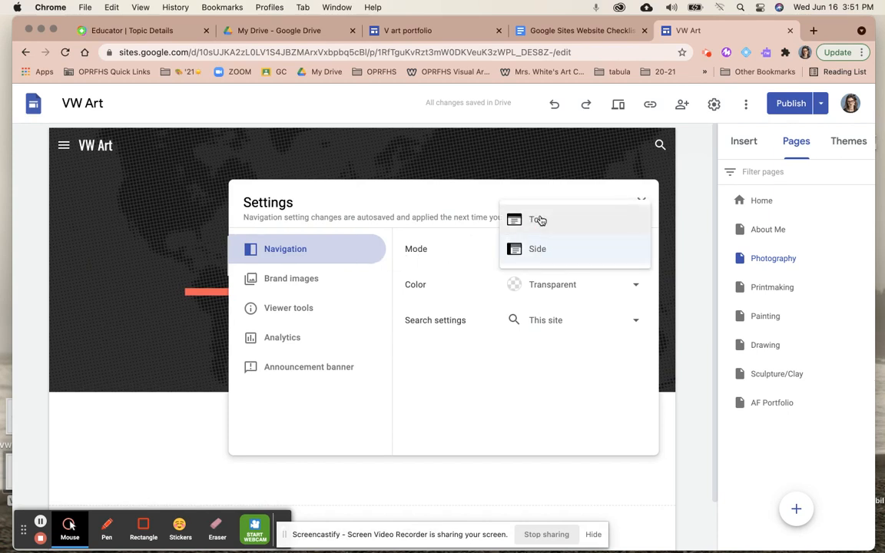
{"action": "left_click", "coordinate": [540, 221]}
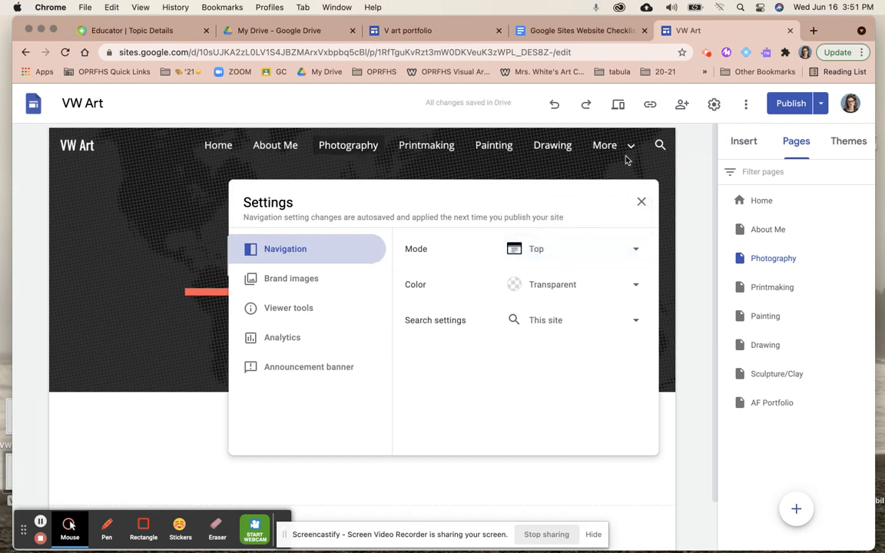
{"action": "left_click", "coordinate": [641, 203]}
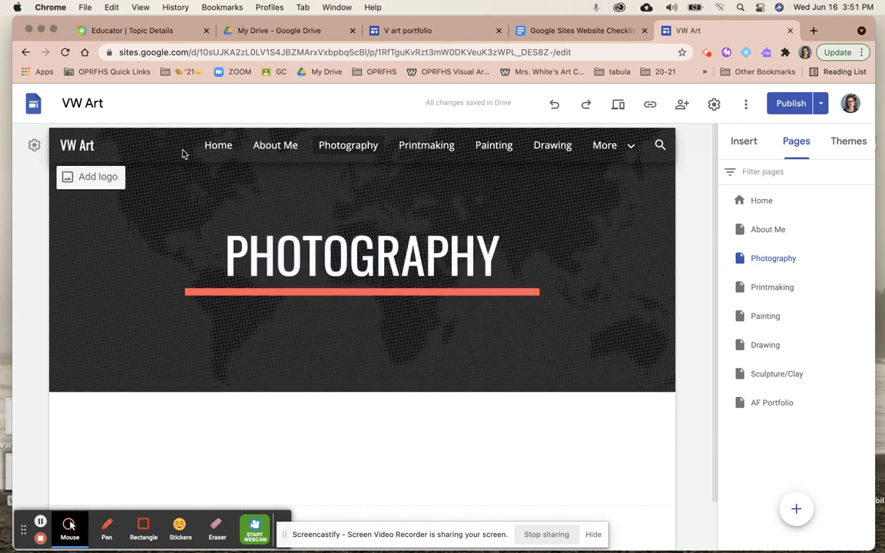
Move the AF Portfolio page up in the page order so it sits directly below About Me.
{"action": "mouse_move", "coordinate": [586, 146]}
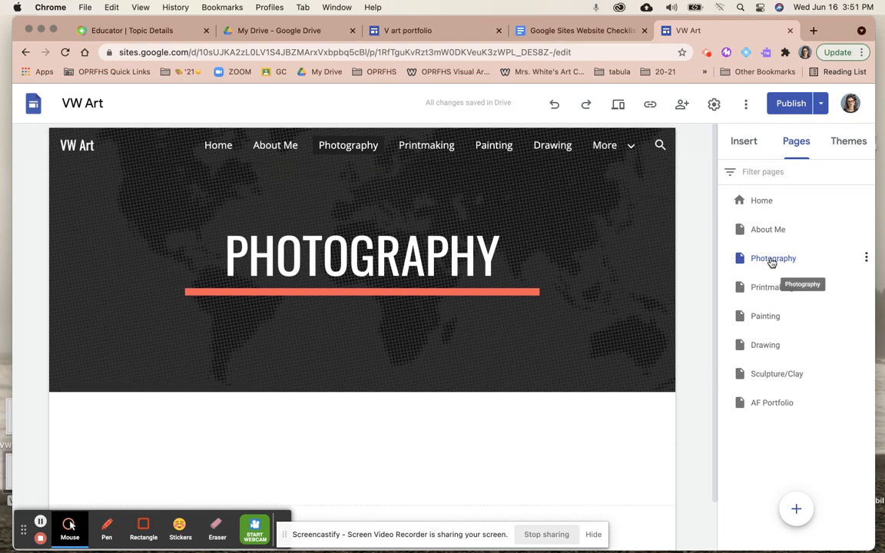
{"action": "left_click", "coordinate": [782, 406]}
{"action": "left_click_drag", "start_coordinate": [781, 401], "coordinate": [777, 248]}
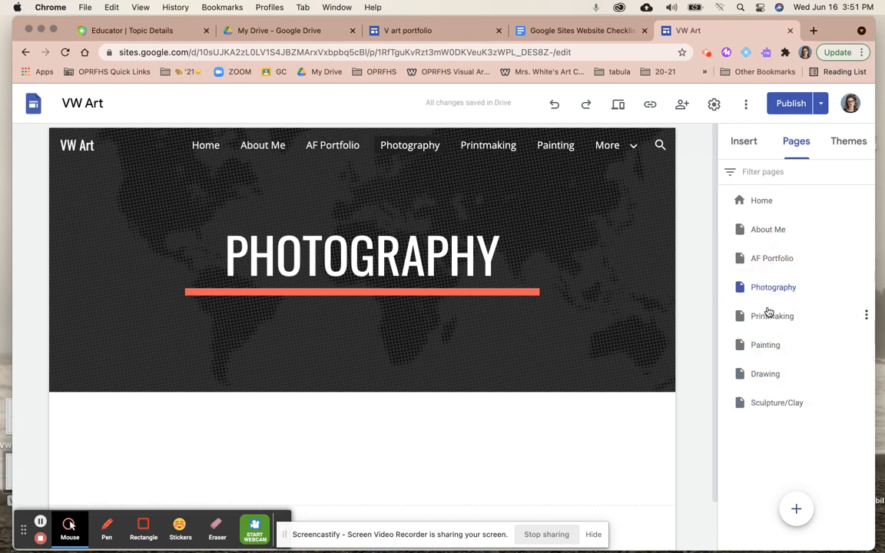
Nest Sculpture/Clay, Drawing, Painting, Printmaking and Photography as subpages under AF Portfolio, and place Printmaking above Painting.
{"action": "mouse_move", "coordinate": [783, 401]}
{"action": "left_mouse_down"}
{"action": "mouse_move", "coordinate": [775, 344]}
{"action": "mouse_move", "coordinate": [784, 258]}
{"action": "left_mouse_up"}
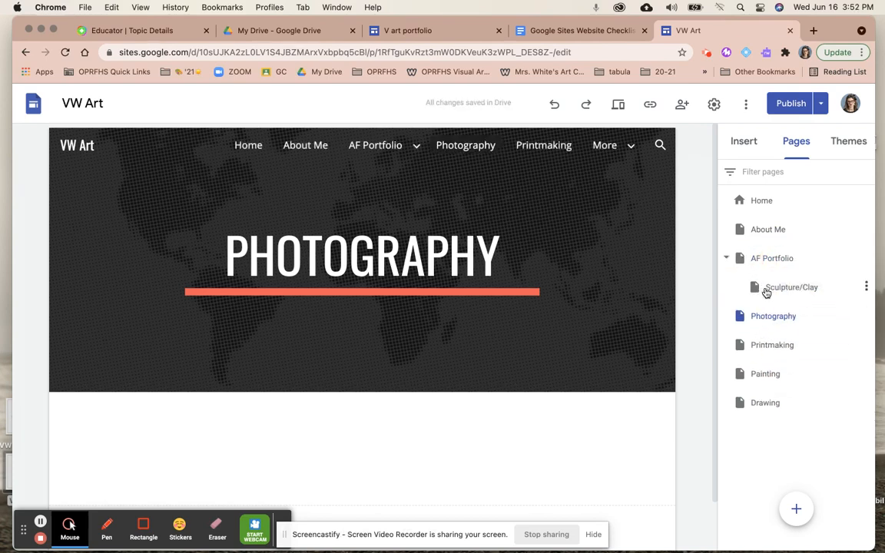
{"action": "mouse_move", "coordinate": [401, 145]}
{"action": "mouse_move", "coordinate": [767, 403]}
{"action": "left_mouse_down"}
{"action": "mouse_move", "coordinate": [774, 256]}
{"action": "mouse_move", "coordinate": [767, 277]}
{"action": "mouse_move", "coordinate": [775, 264]}
{"action": "left_mouse_up"}
{"action": "mouse_move", "coordinate": [765, 401]}
{"action": "left_mouse_down"}
{"action": "mouse_move", "coordinate": [748, 352]}
{"action": "mouse_move", "coordinate": [778, 261]}
{"action": "left_mouse_up"}
{"action": "left_click_drag", "start_coordinate": [774, 399], "coordinate": [783, 262]}
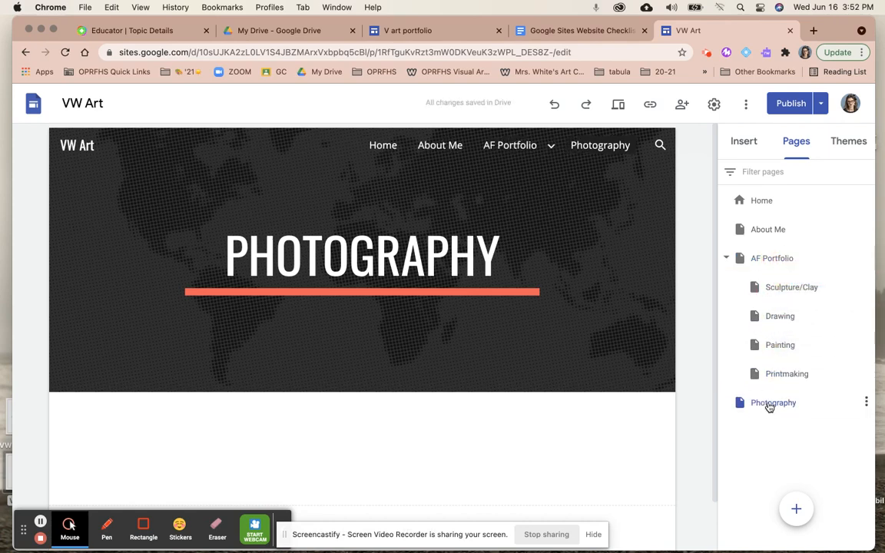
{"action": "left_click_drag", "start_coordinate": [767, 404], "coordinate": [781, 261]}
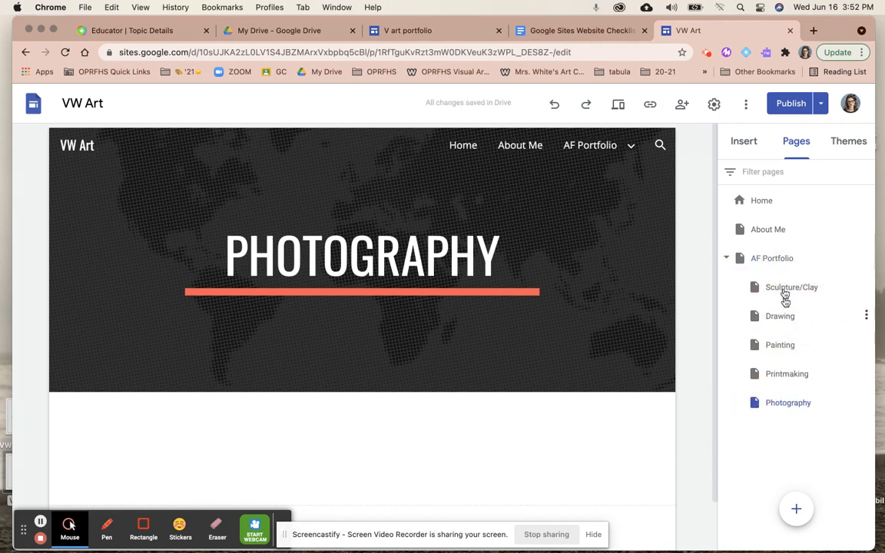
{"action": "mouse_move", "coordinate": [799, 370]}
{"action": "left_mouse_down"}
{"action": "mouse_move", "coordinate": [768, 332]}
{"action": "mouse_move", "coordinate": [785, 331]}
{"action": "left_mouse_up"}
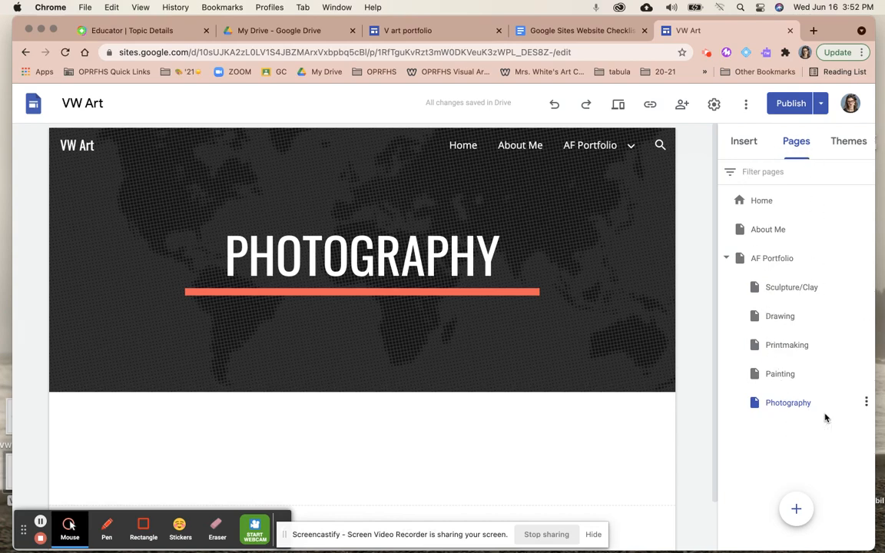
Review the draft changes to the site and publish them.
{"action": "left_click", "coordinate": [785, 103]}
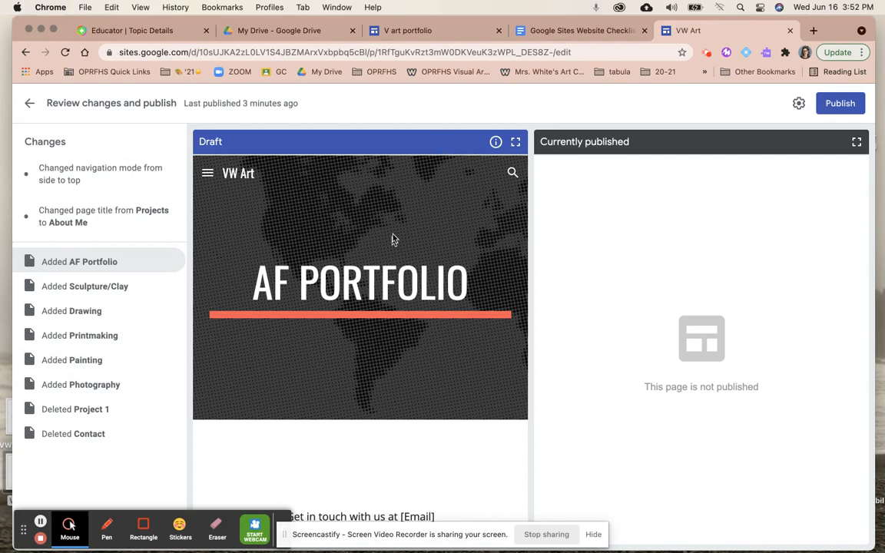
{"action": "left_click", "coordinate": [840, 104]}
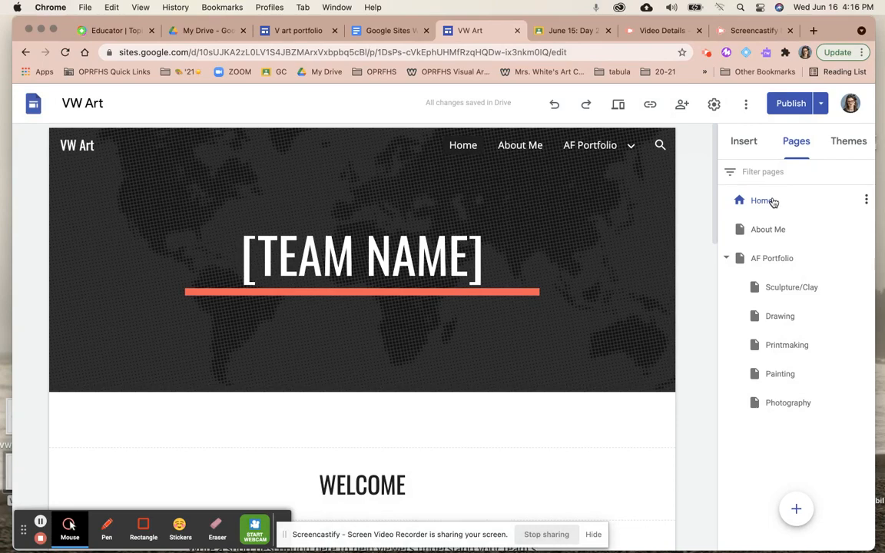
Select the Home page and copy its published site link.
{"action": "left_click", "coordinate": [758, 204]}
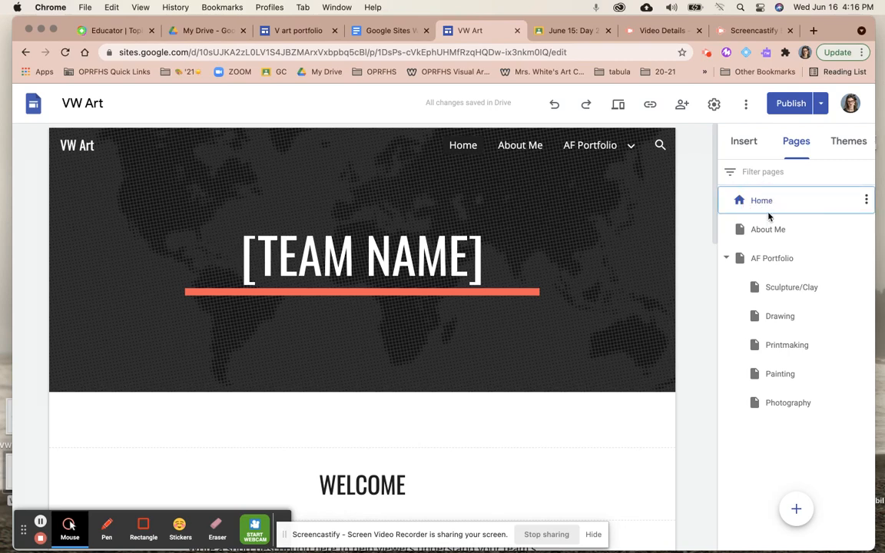
{"action": "left_click", "coordinate": [651, 106]}
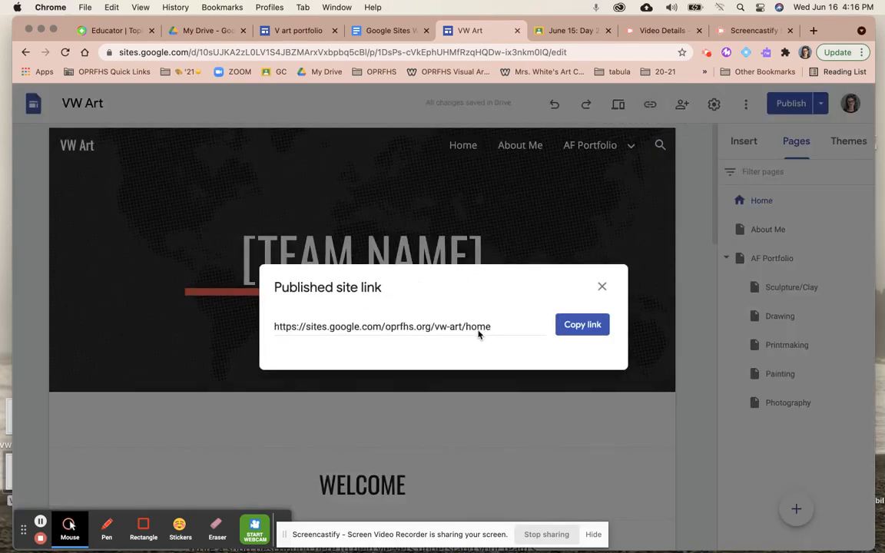
{"action": "left_click", "coordinate": [582, 325]}
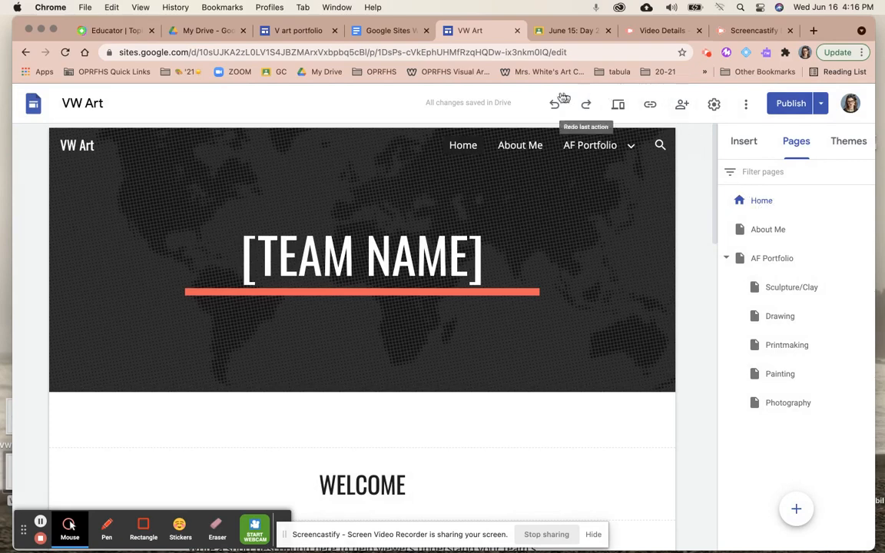
{"action": "left_click", "coordinate": [650, 103]}
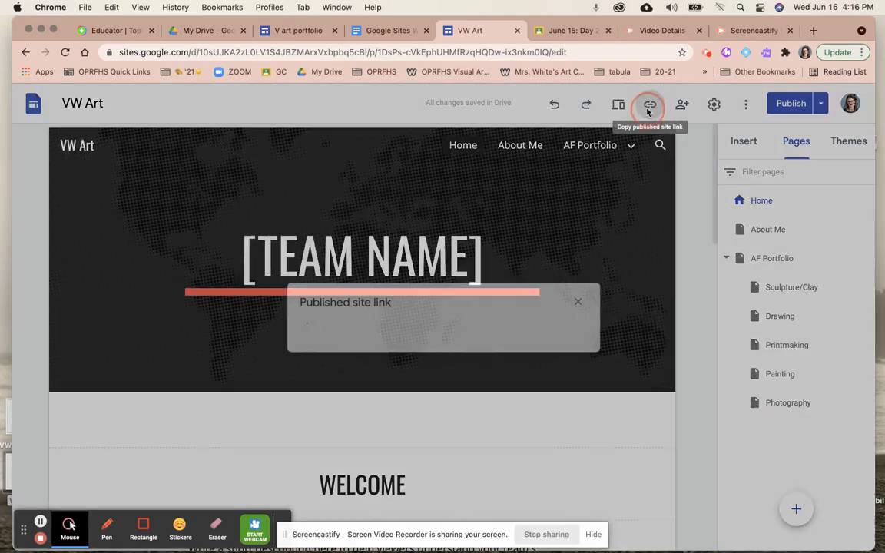
{"action": "left_click", "coordinate": [584, 325]}
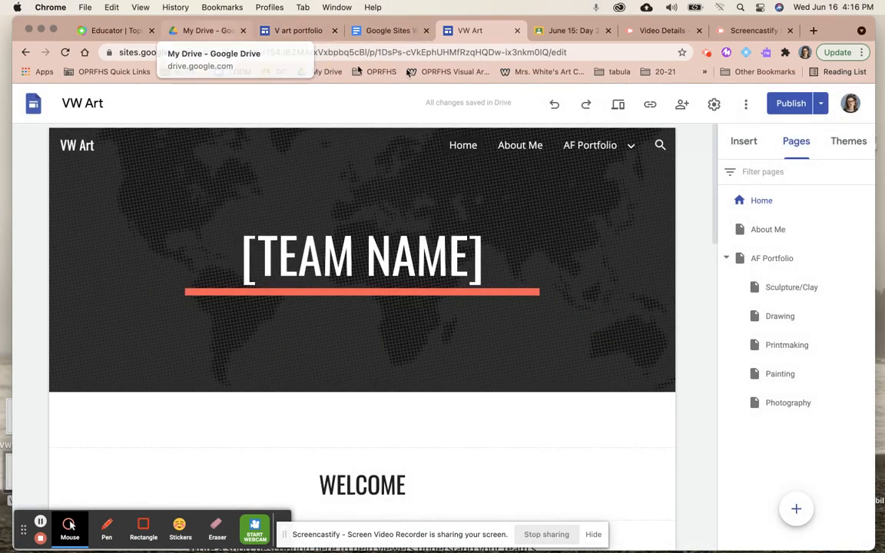
Switch to Google Classroom, leave editing of the June 15 Day 2 material, and open its attached Google Forms sign-in link.
{"action": "left_click", "coordinate": [556, 32]}
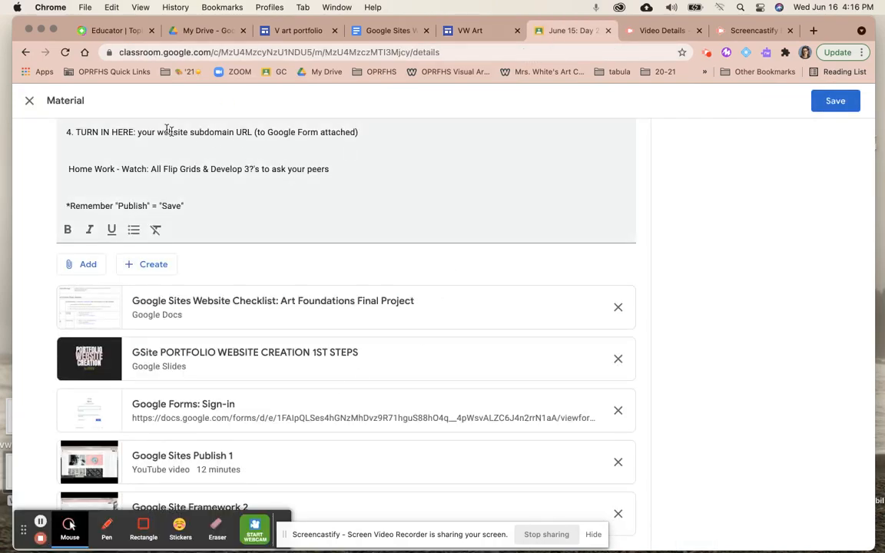
{"action": "scroll", "coordinate": [126, 206], "scroll_direction": "up", "scroll_amount": 5}
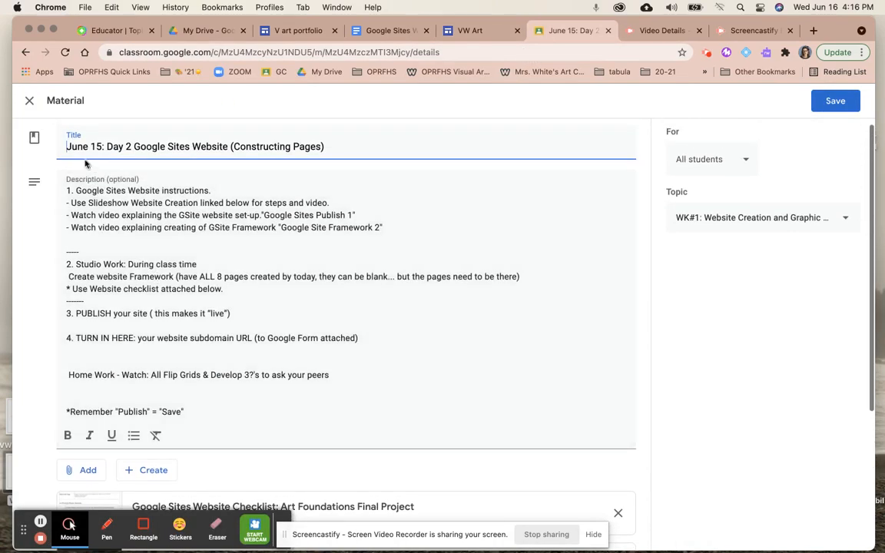
{"action": "left_click", "coordinate": [29, 101]}
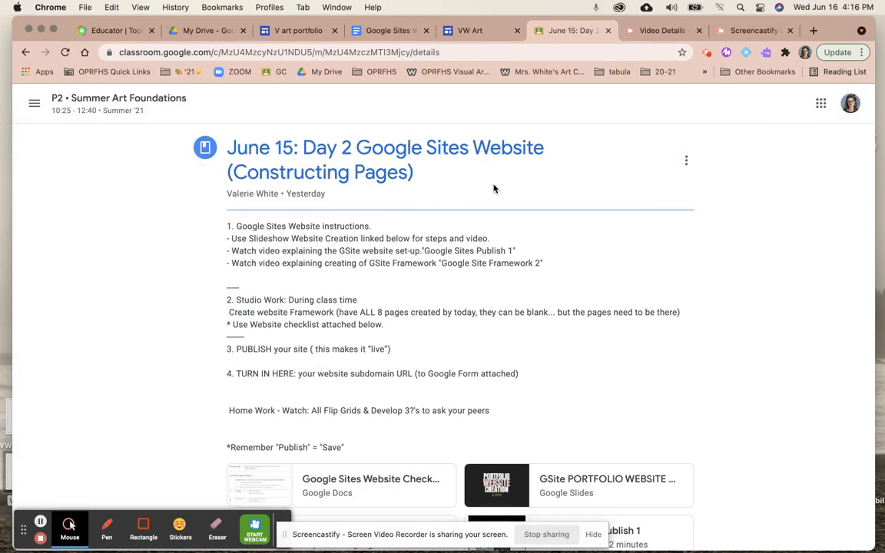
{"action": "scroll", "coordinate": [494, 188], "scroll_direction": "down", "scroll_amount": 5}
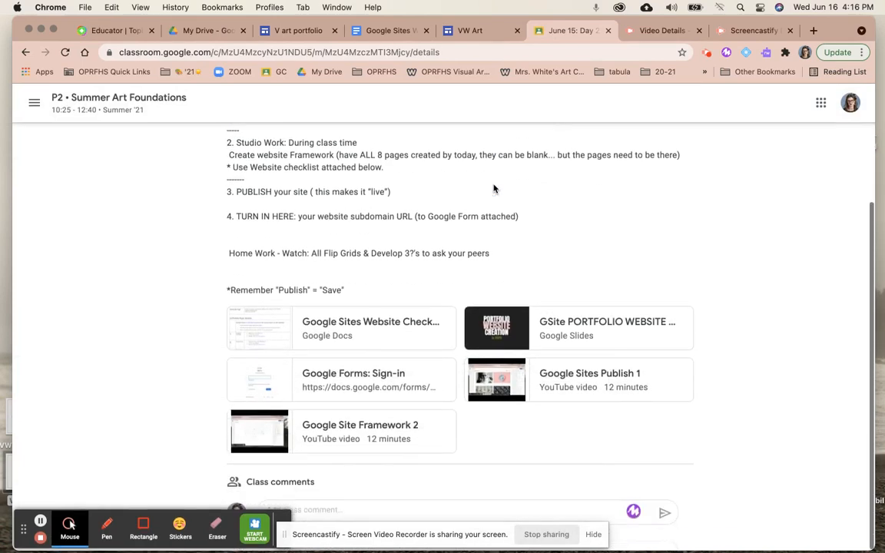
{"action": "left_click", "coordinate": [350, 380]}
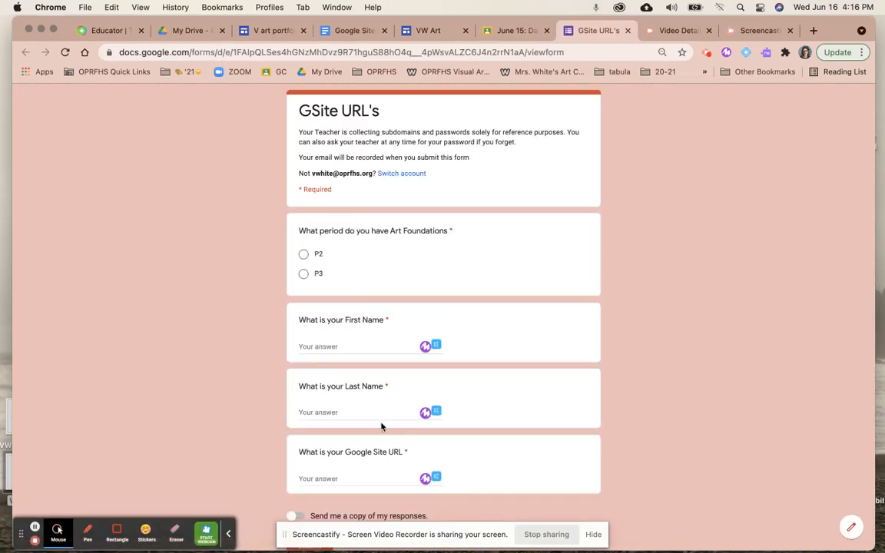
Enter the copied published site link as the Google Site URL answer in the GSite URL's form.
{"action": "left_click", "coordinate": [320, 475]}
{"action": "key", "text": "super+v"}
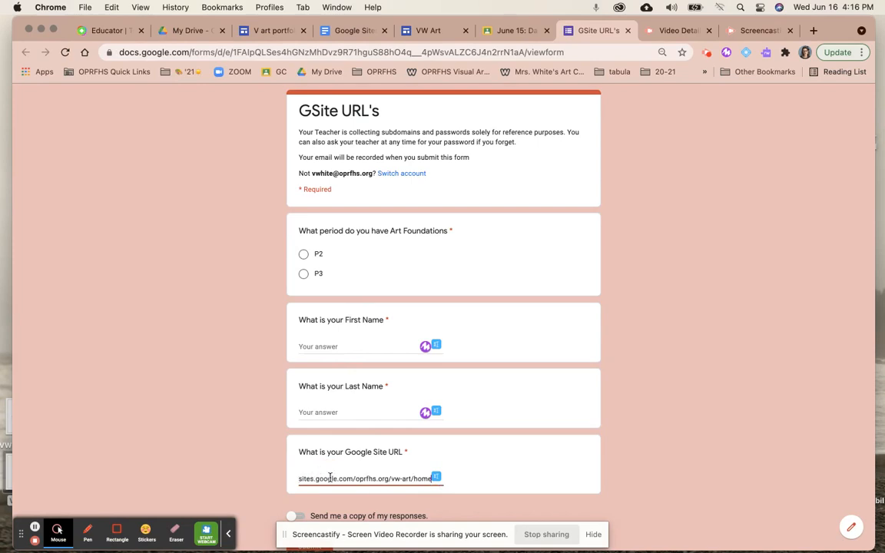
{"action": "scroll", "coordinate": [450, 456], "scroll_direction": "down", "scroll_amount": 3}
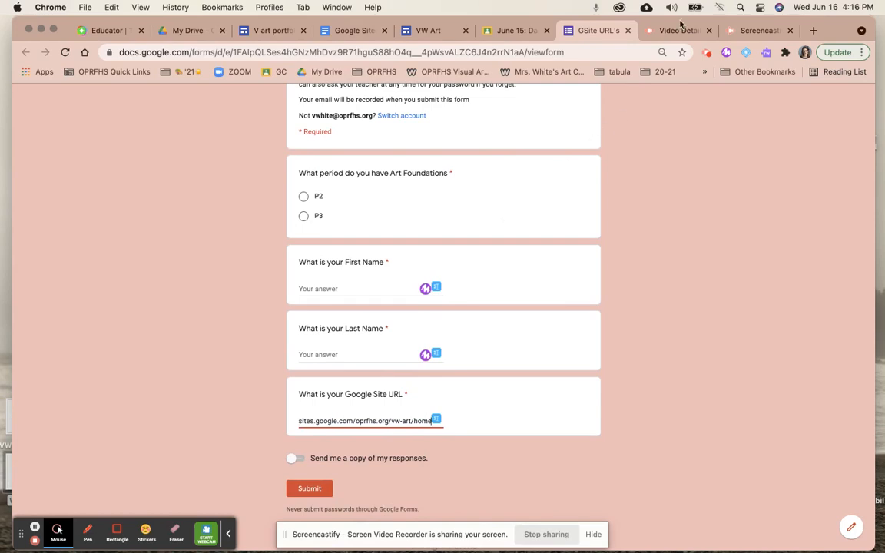
Switch back to the VW Art site in Google Sites.
{"action": "left_click", "coordinate": [736, 33]}
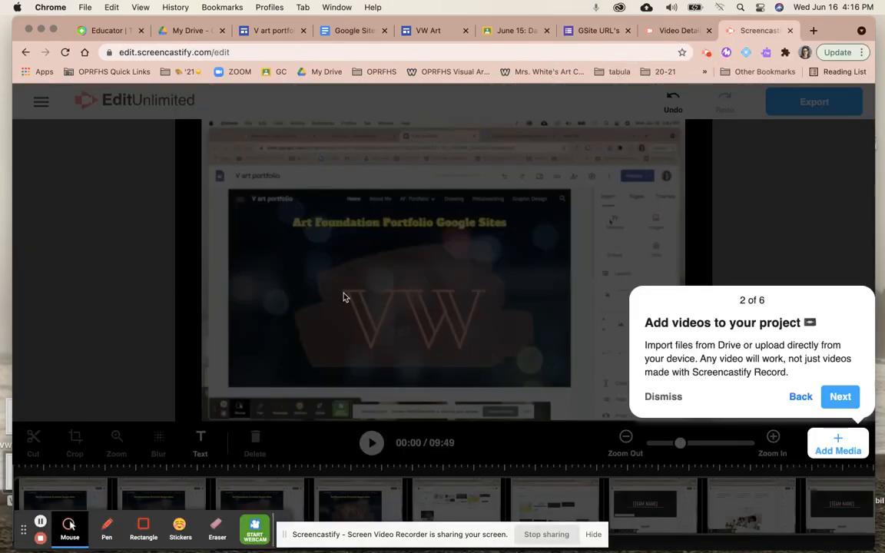
{"action": "left_click", "coordinate": [677, 32]}
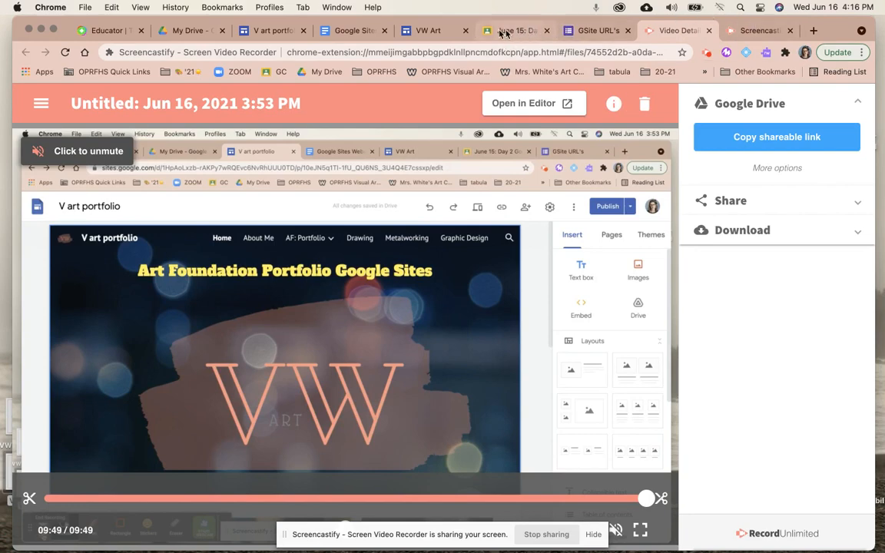
{"action": "left_click", "coordinate": [427, 29]}
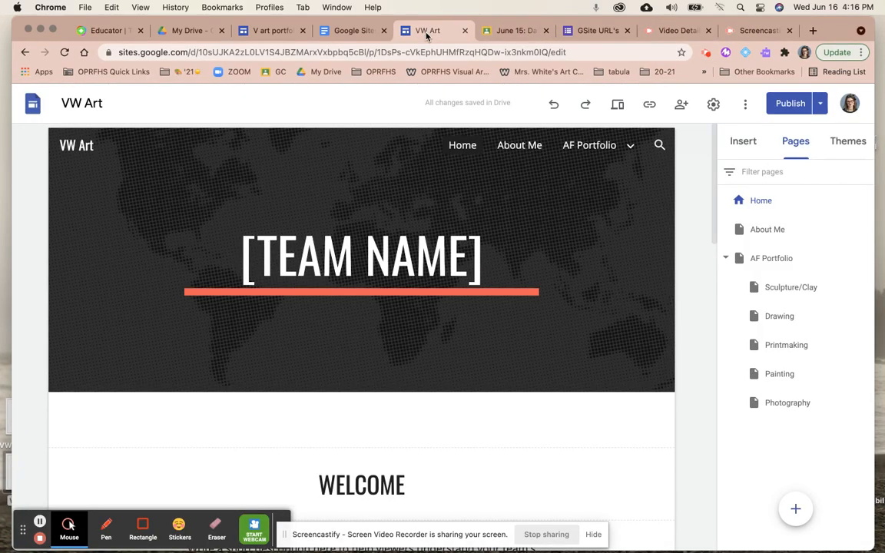